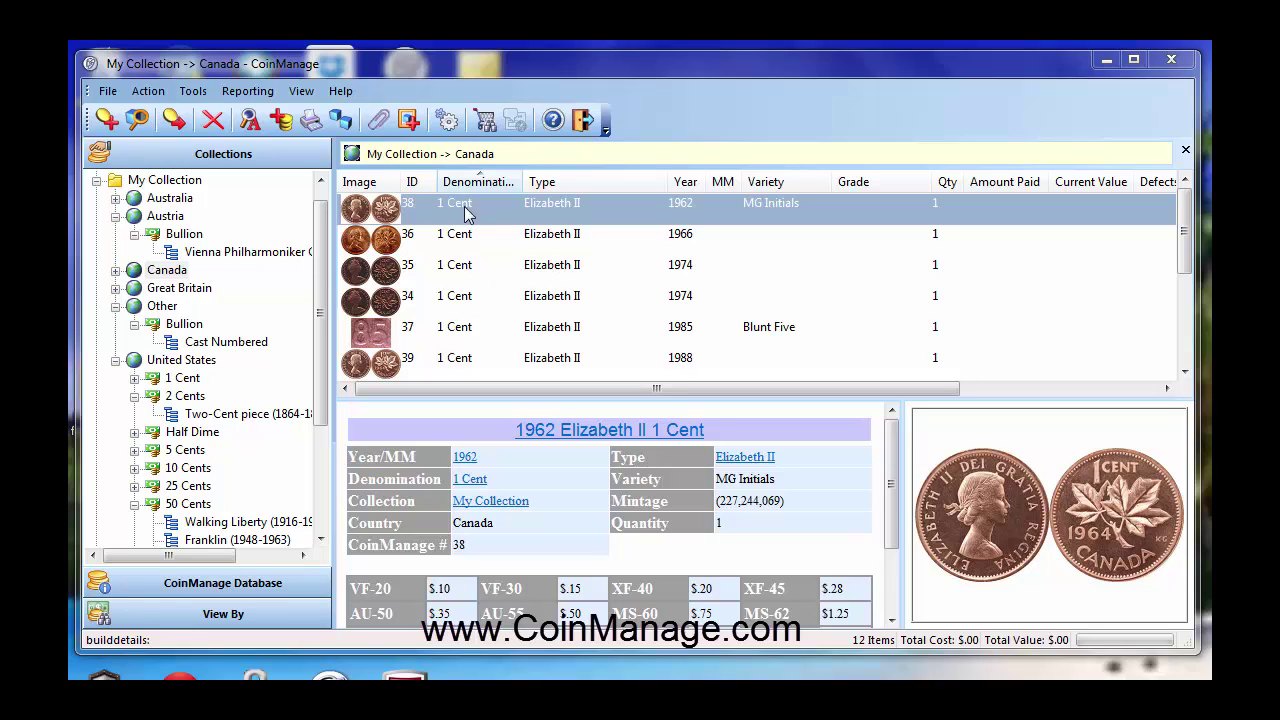
In the program preferences, exclude Mexico, Jamaica, Italy and Ireland from the countries shown when entering coins
click(193, 91)
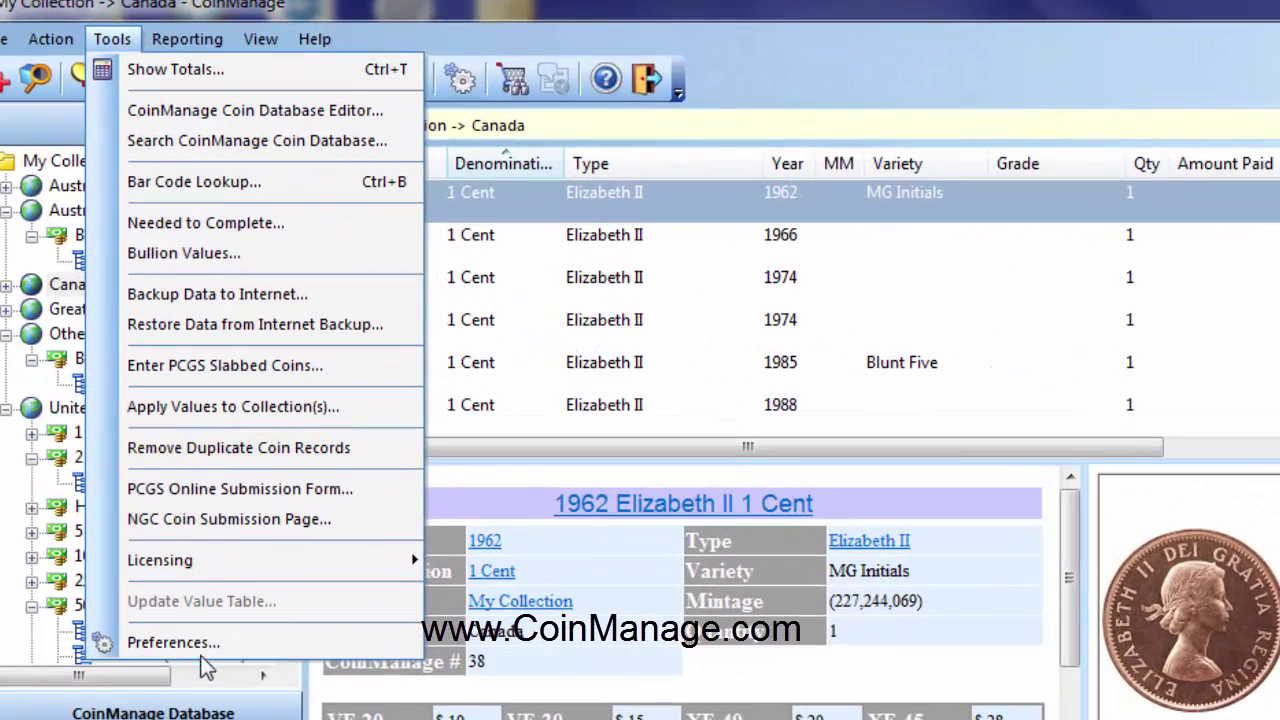
click(175, 642)
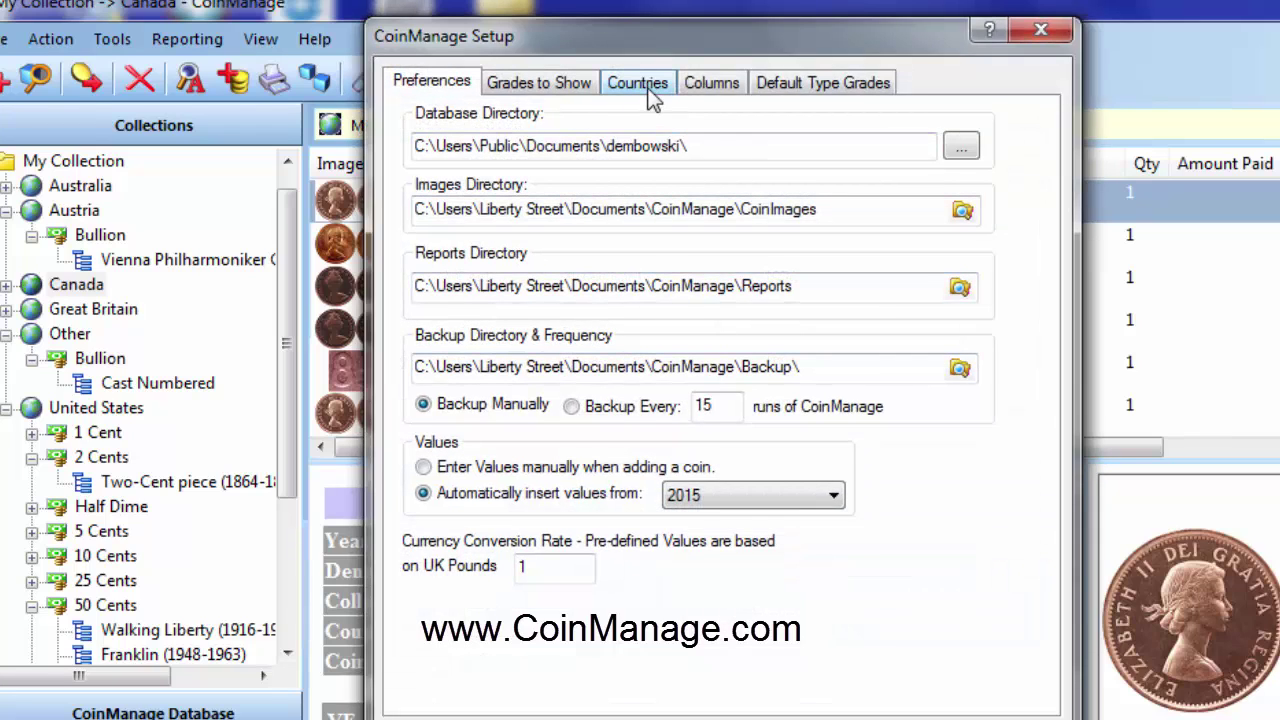
click(652, 93)
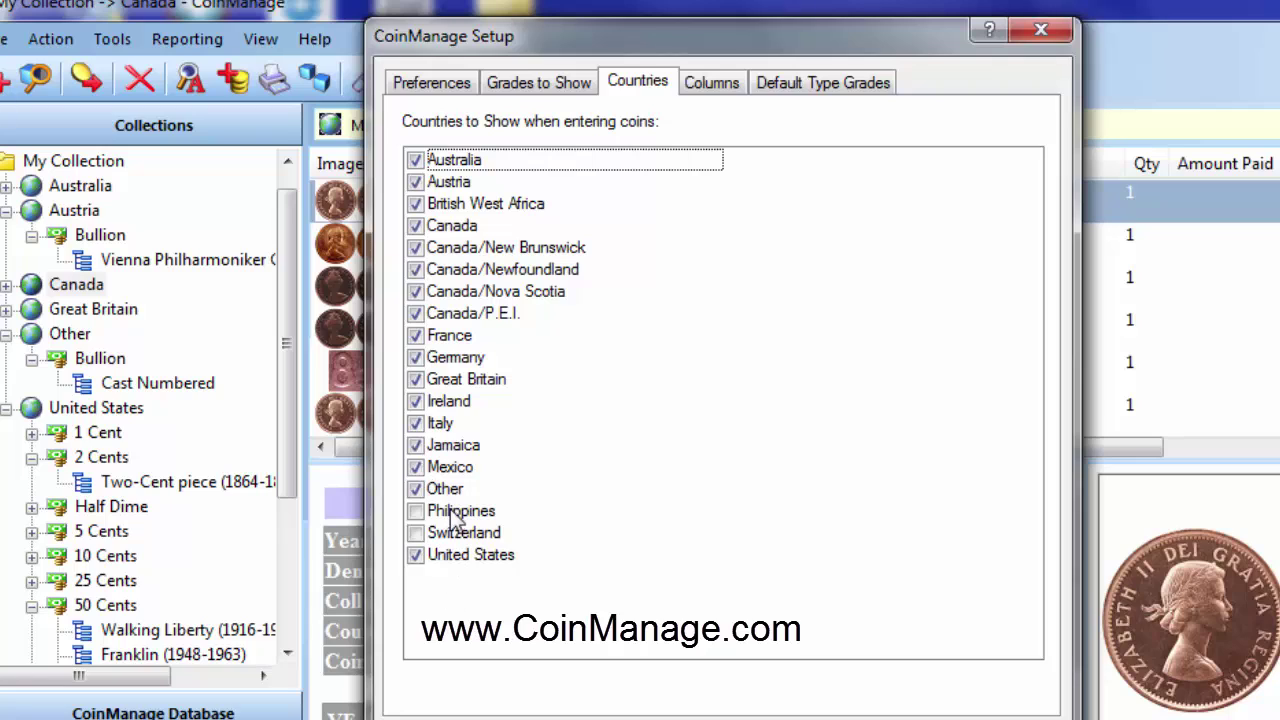
click(416, 467)
click(416, 467)
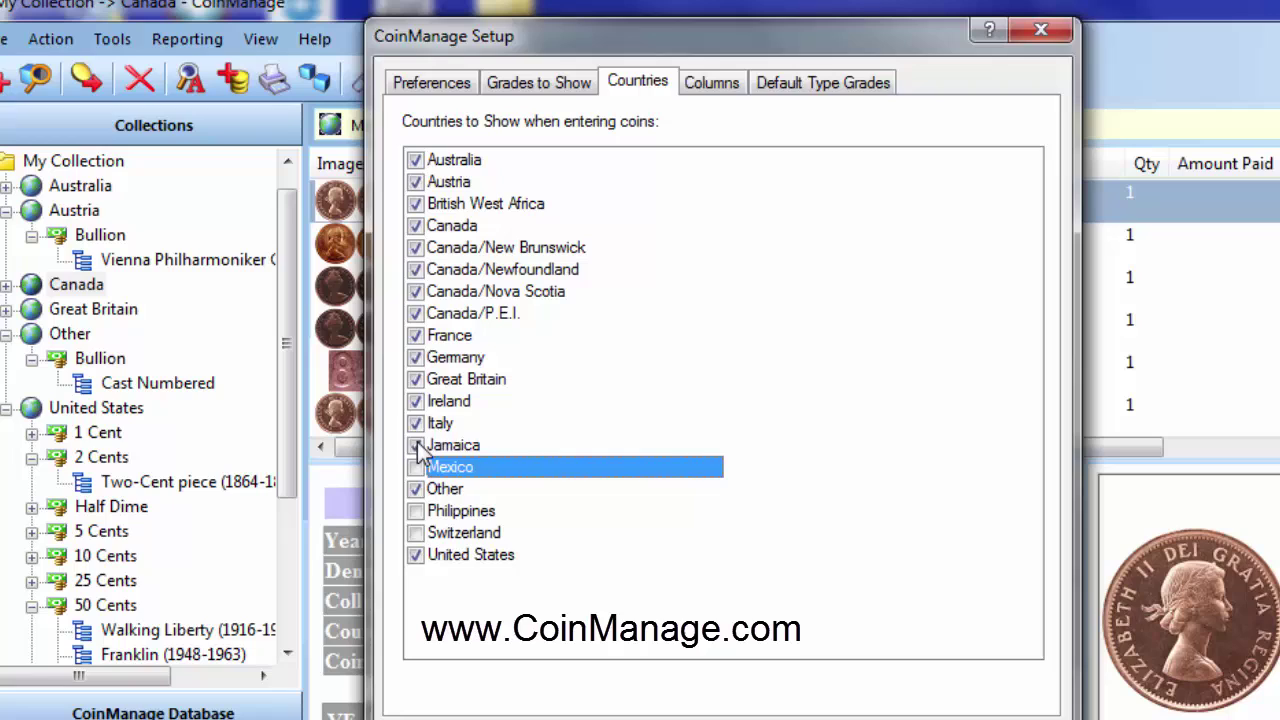
click(416, 445)
click(416, 445)
click(416, 423)
click(416, 423)
click(416, 401)
click(416, 401)
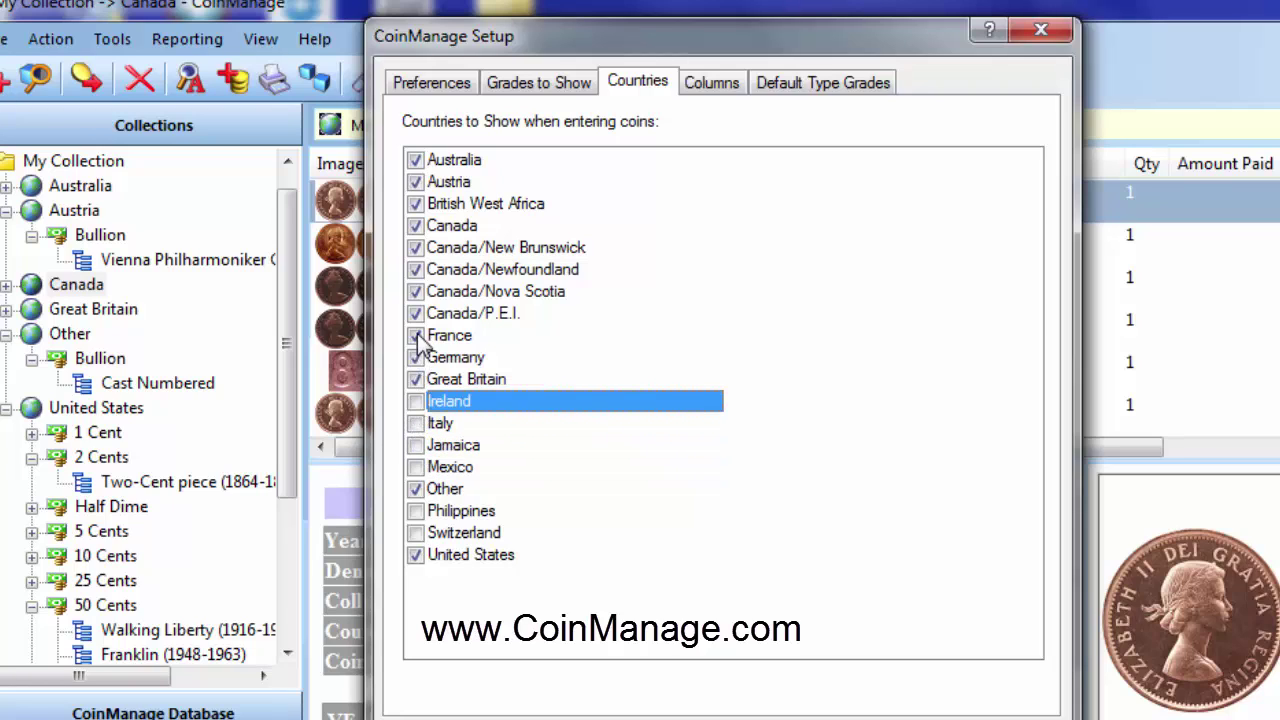
Exclude Austria and Australia from the countries shown when entering coins and save the setup
click(416, 182)
click(416, 182)
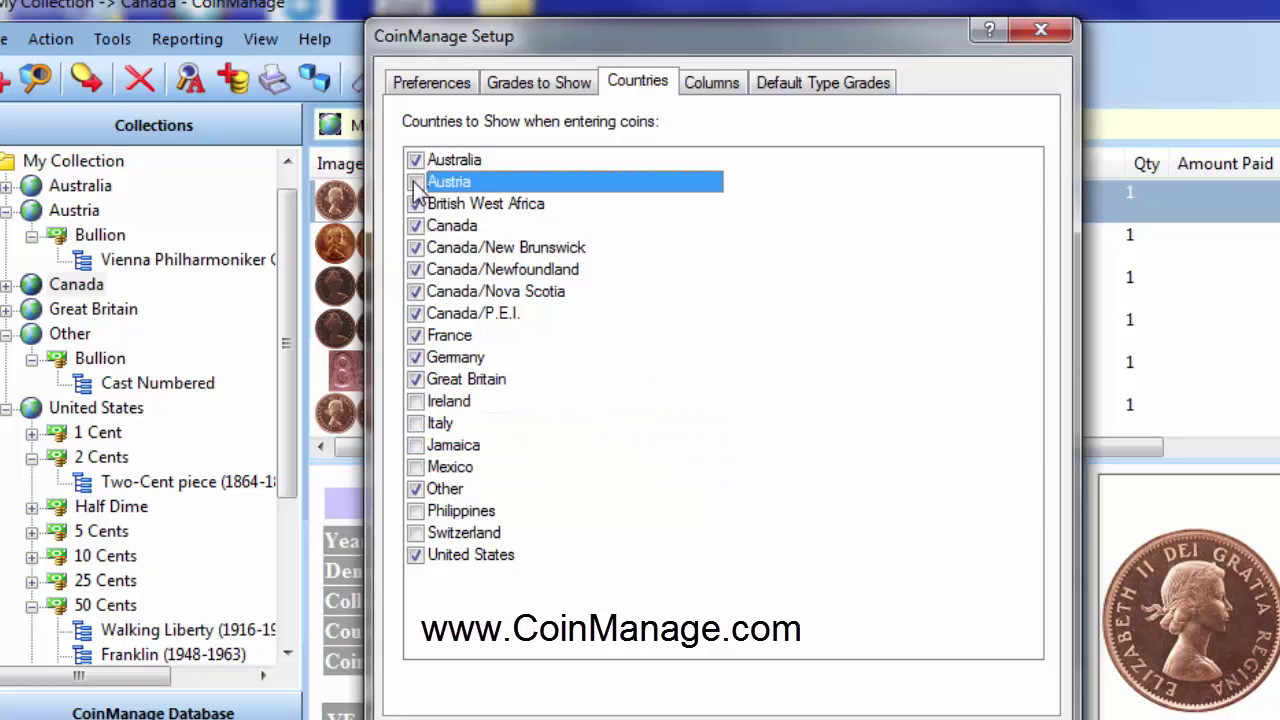
click(416, 160)
click(416, 160)
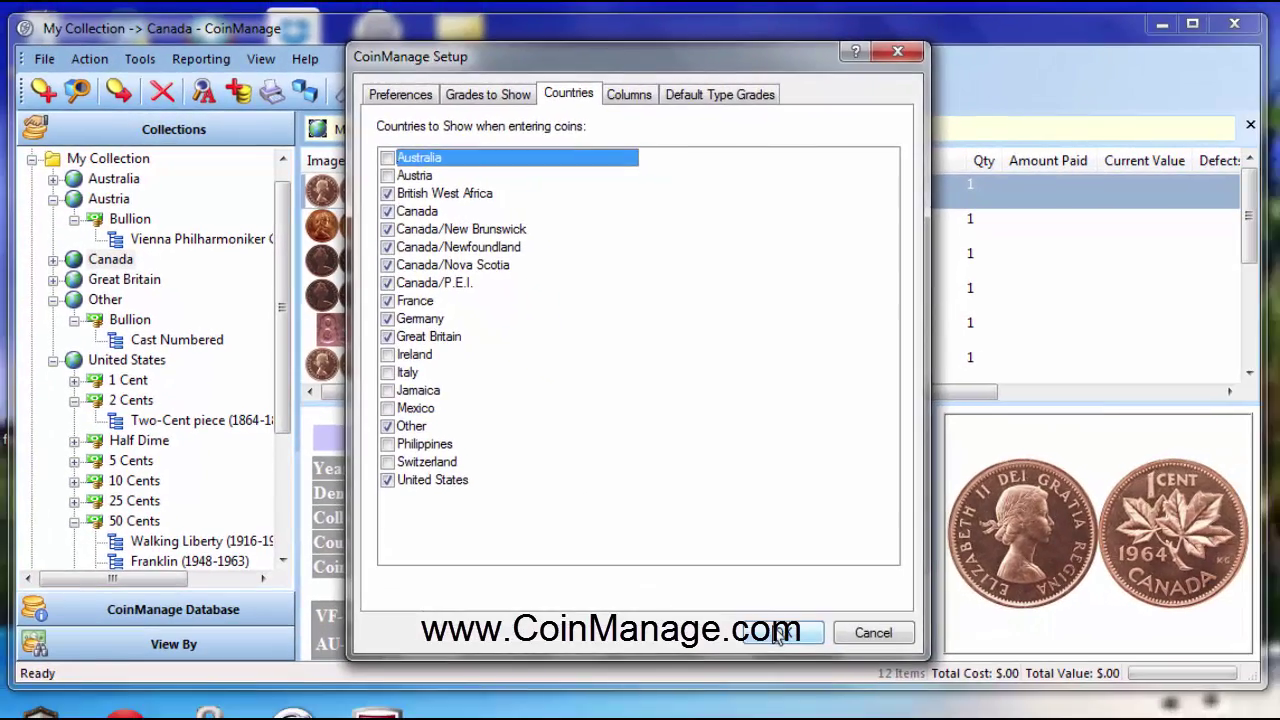
click(780, 634)
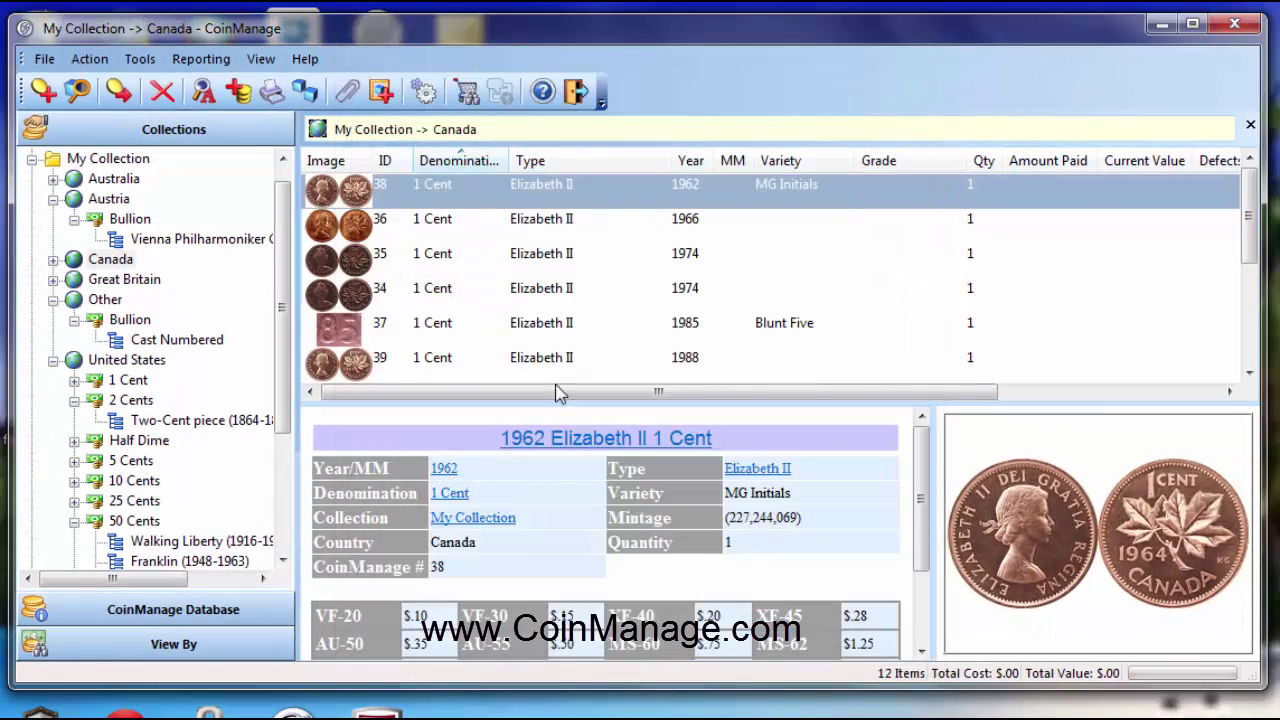
Check the list of countries offered when adding a coin and close the dialog without adding one
click(42, 91)
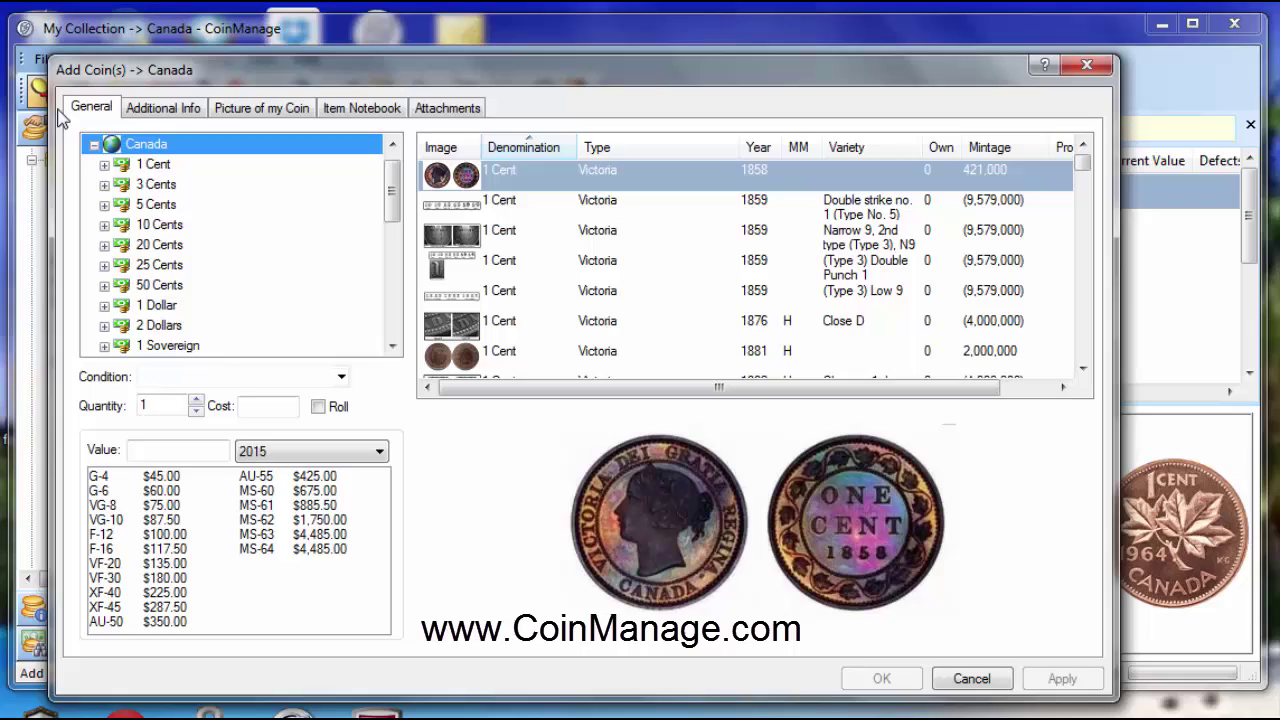
click(89, 144)
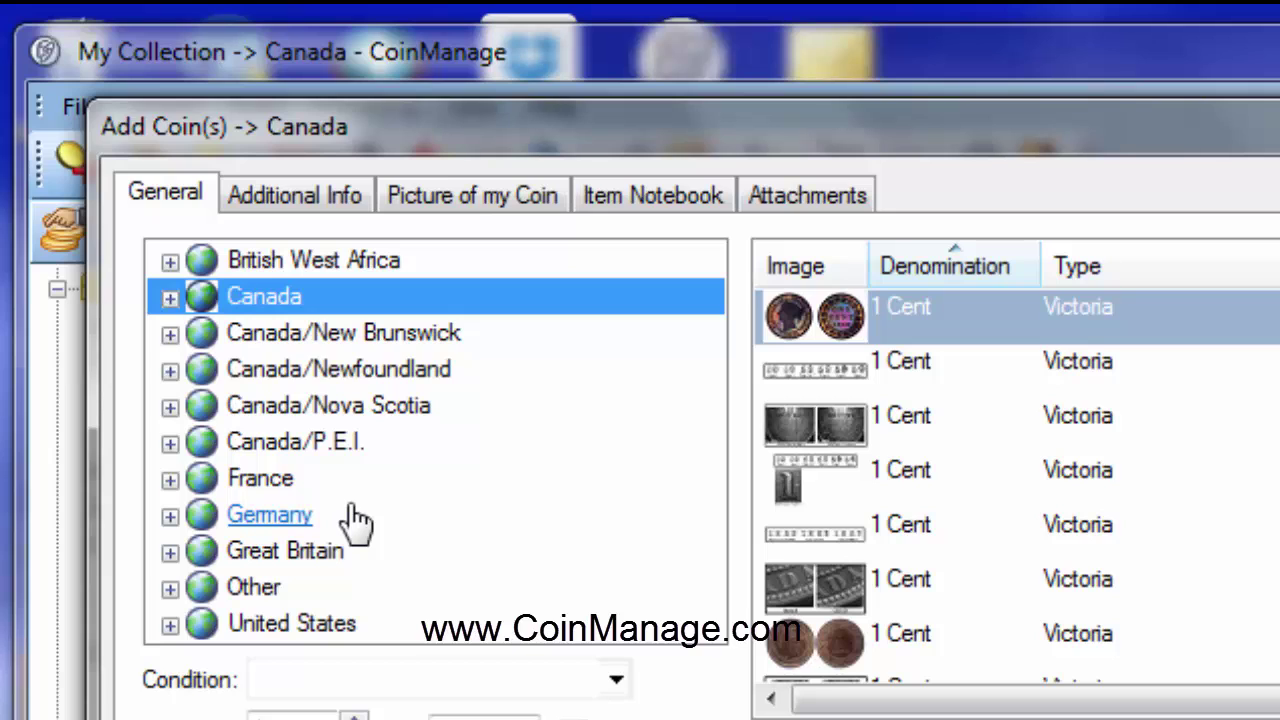
drag(917, 141, 885, 109)
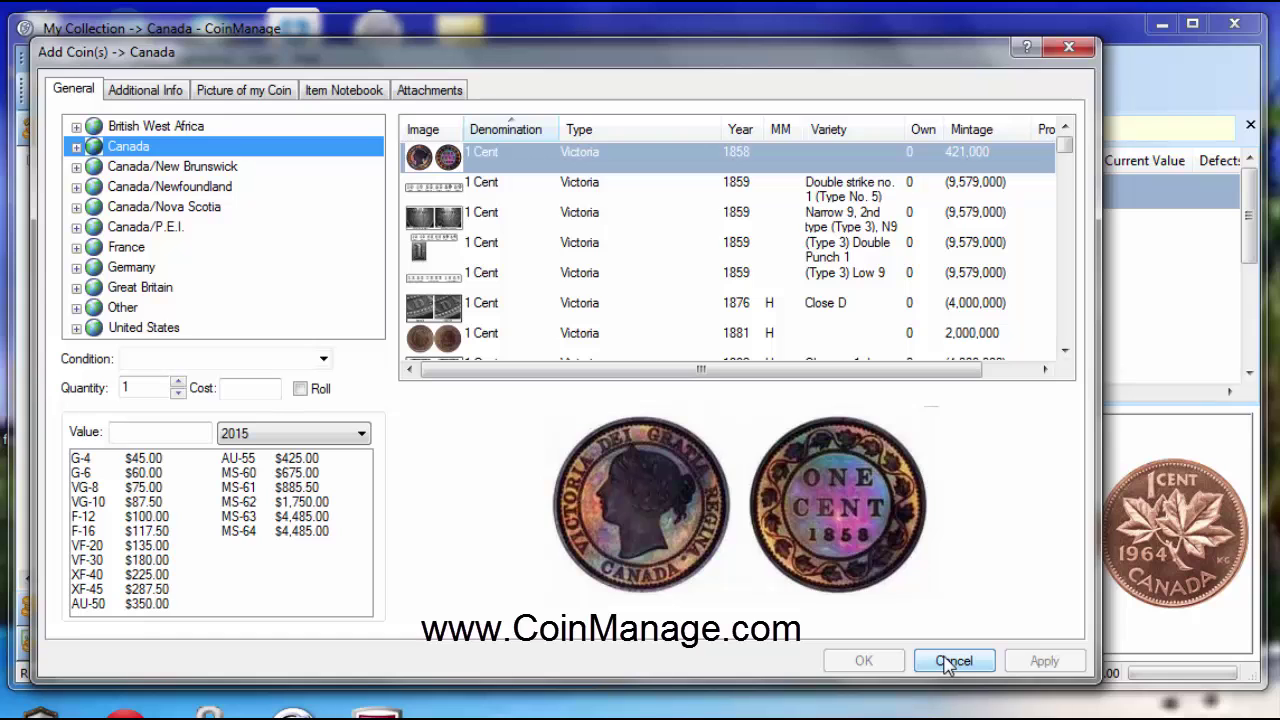
click(950, 661)
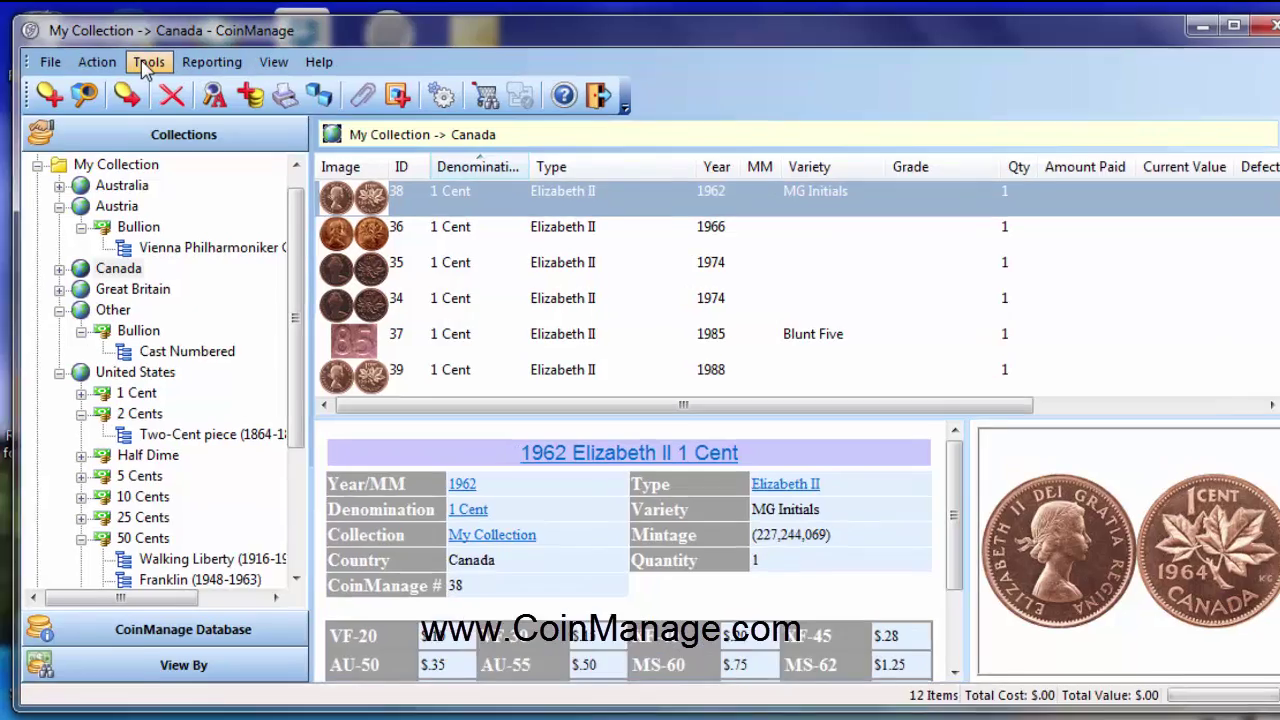
In the Coin Database Editor, enter a new coin type with country East Africa and denomination 1 Pice
click(144, 60)
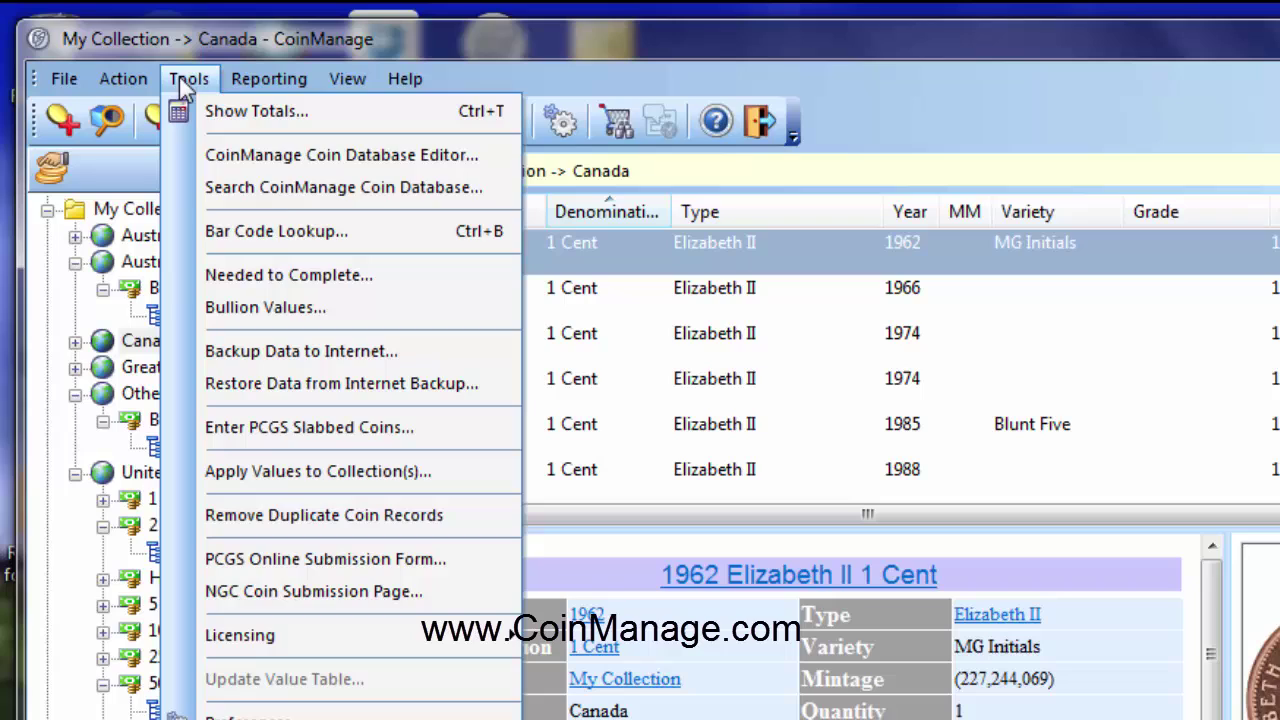
click(296, 155)
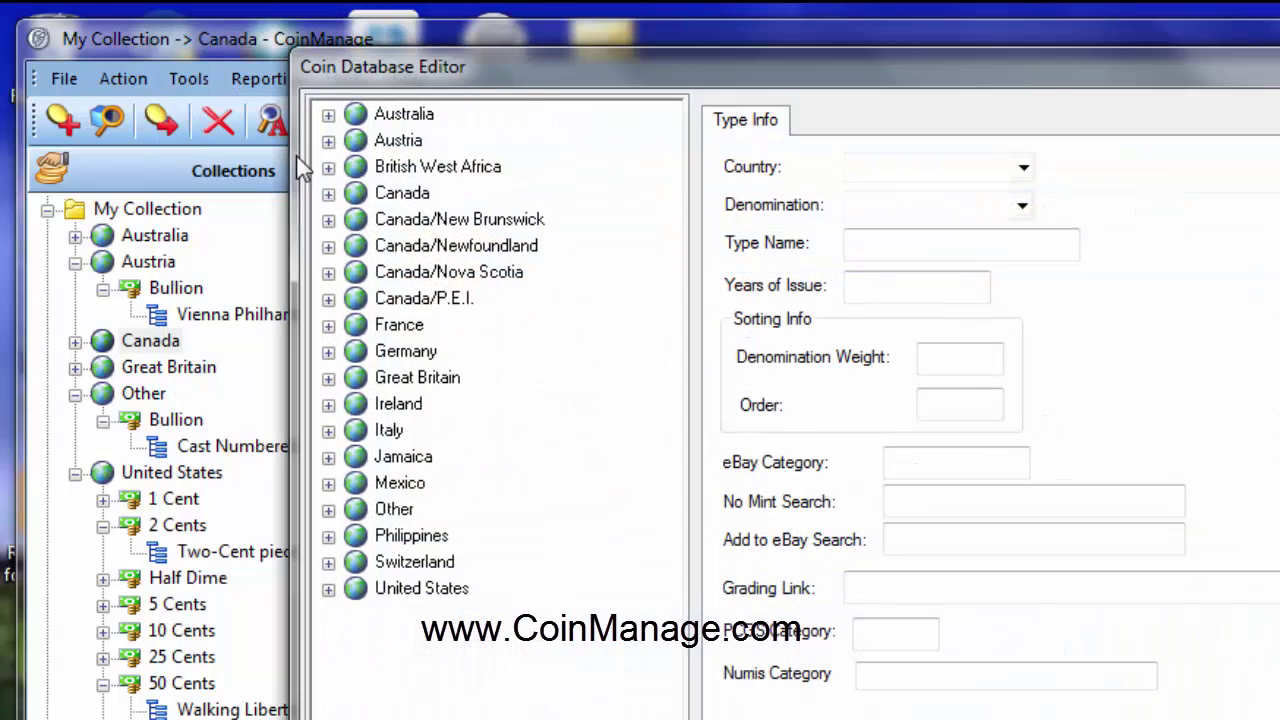
click(917, 171)
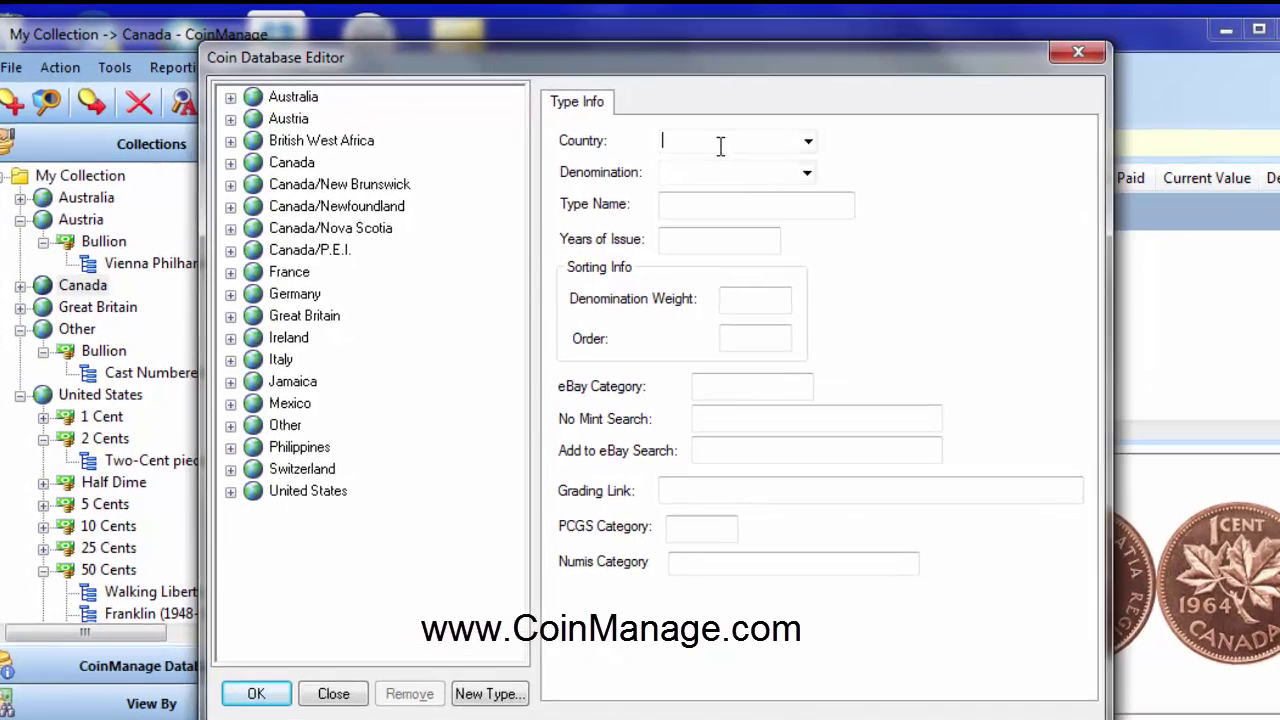
text(Ea)
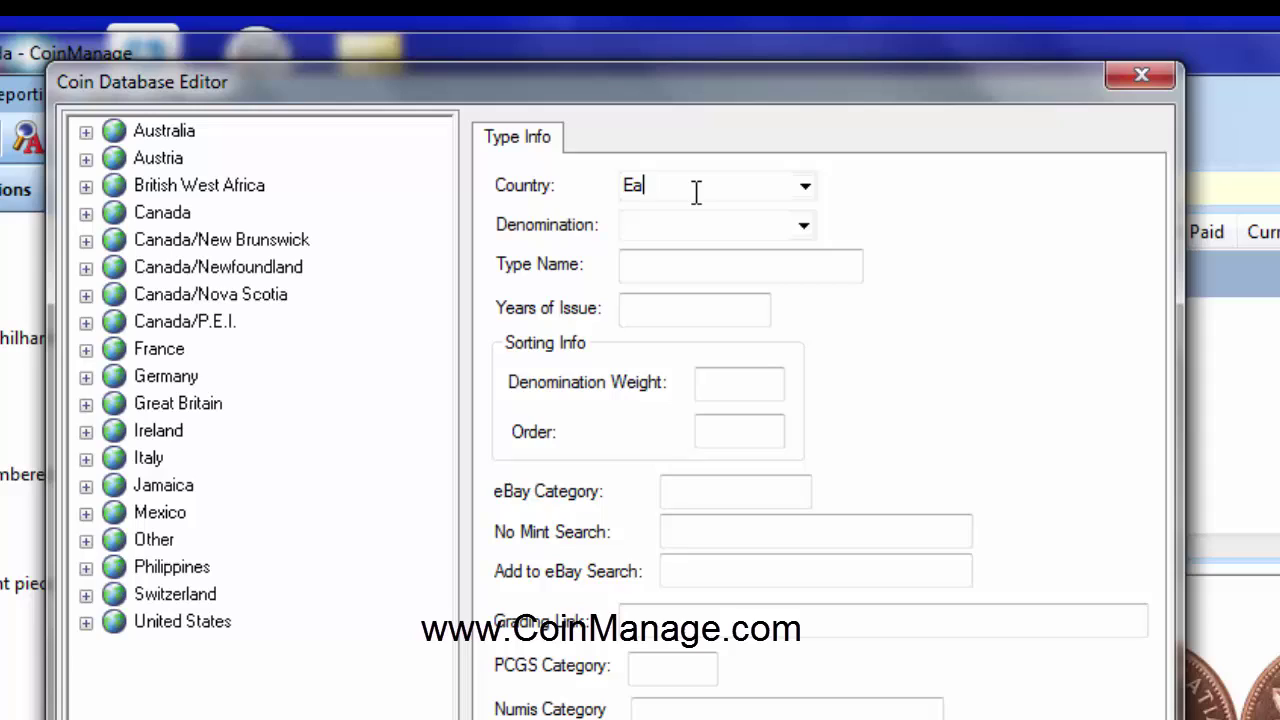
text(st Africa)
key(Tab)
text(1 )
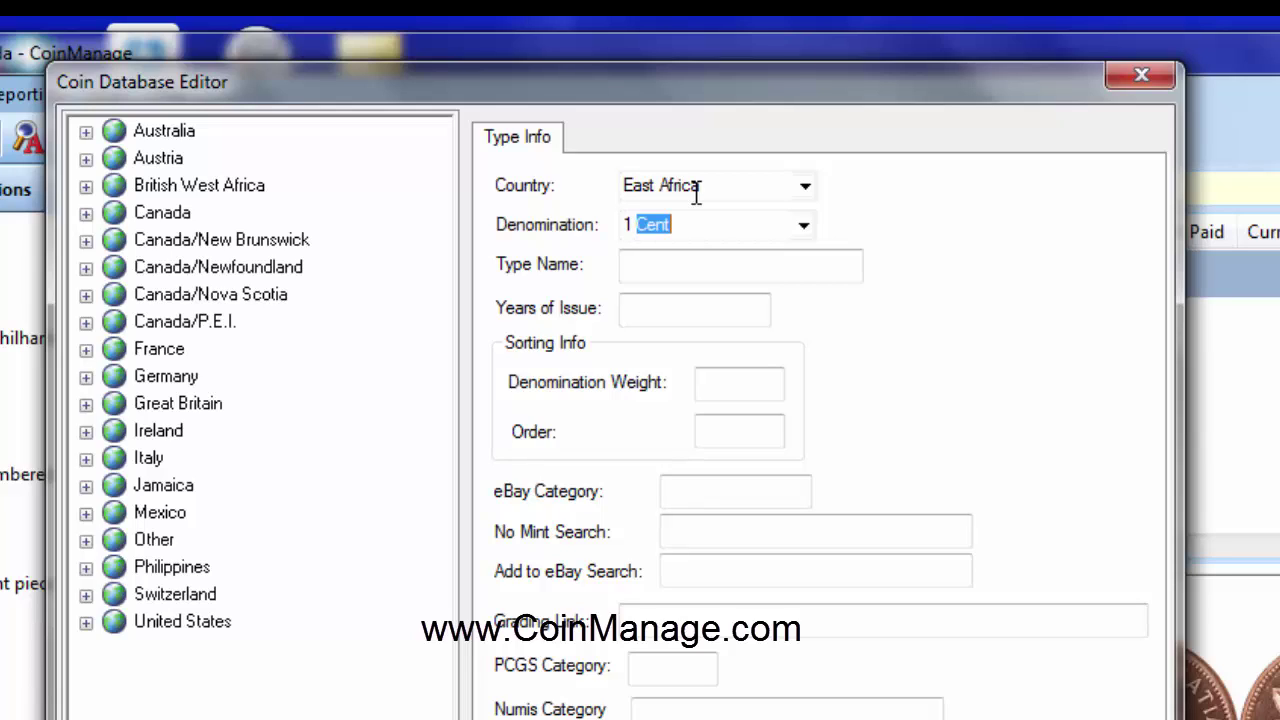
text(Pice)
key(Tab)
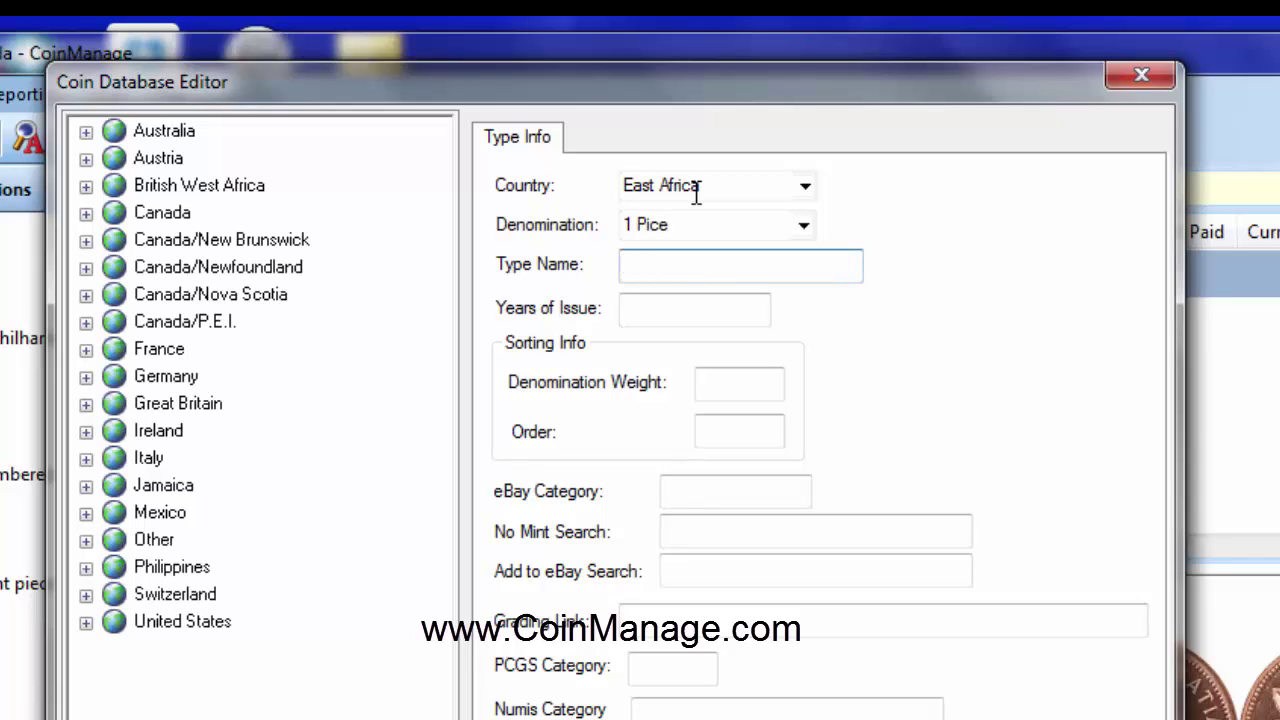
Name the new coin type Victoria and set its years of issue to 1897-1899
text(Vi)
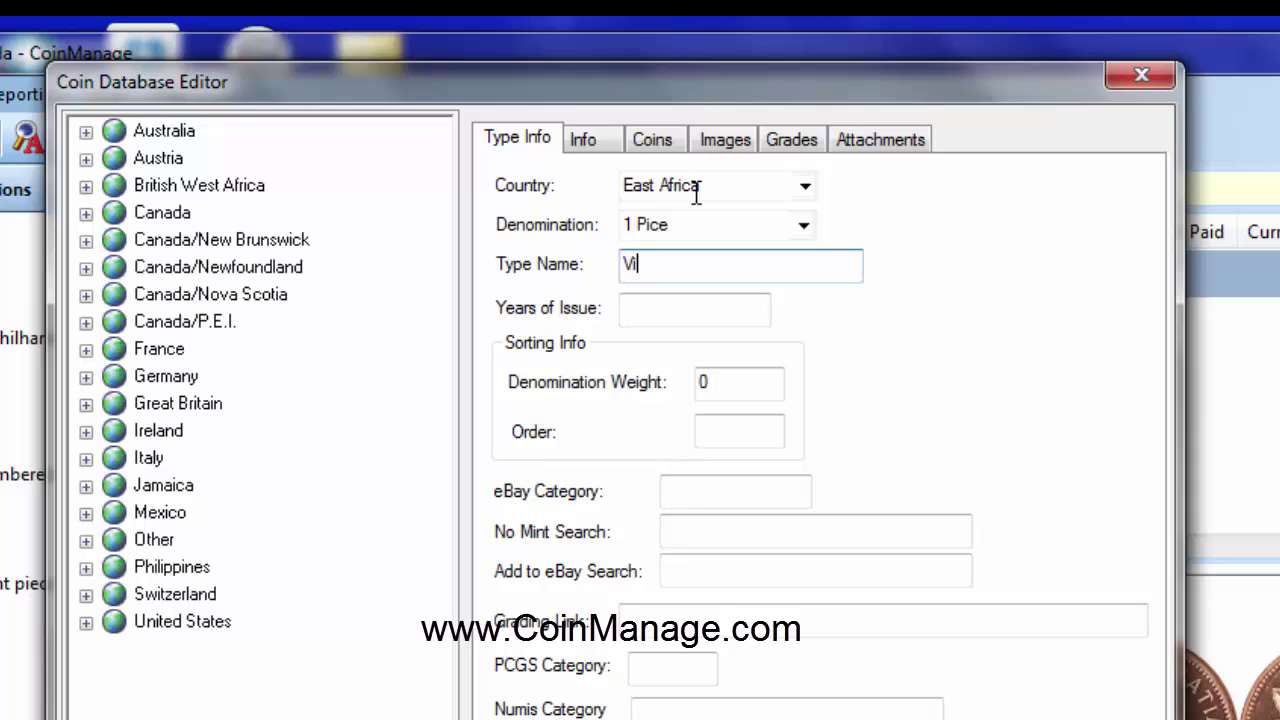
text(ctoria)
key(Tab)
text(1879)
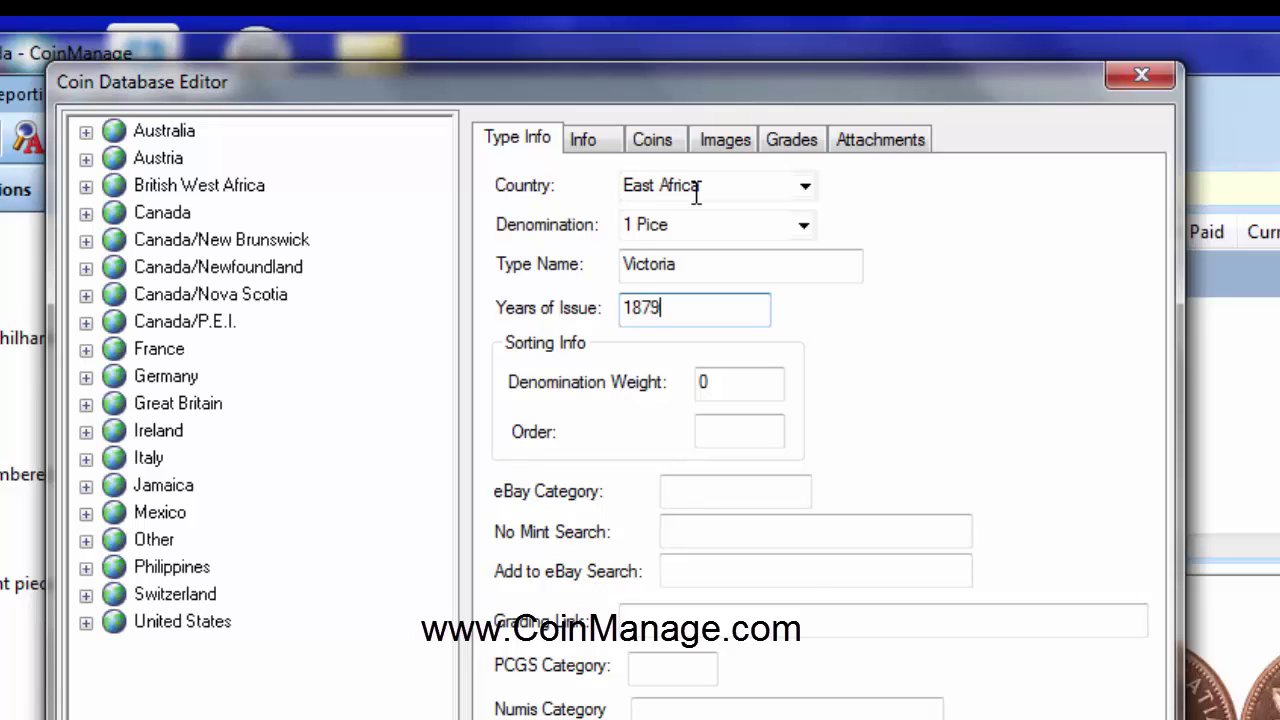
key(BackSpace)
key(BackSpace)
key(BackSpace)
text(8997)
key(BackSpace)
key(BackSpace)
text(7-1899)
Add a coin dated 1898 to the East Africa 1 Pice Victoria type and return to the type information
click(670, 138)
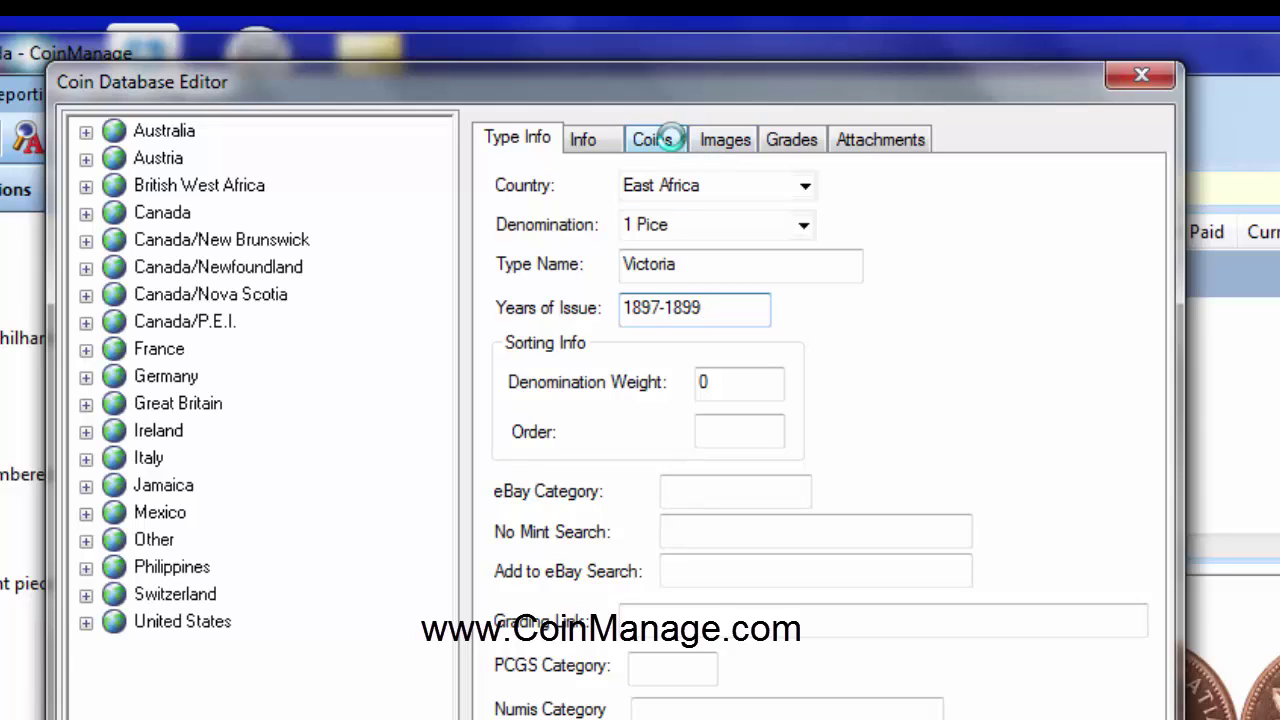
click(615, 220)
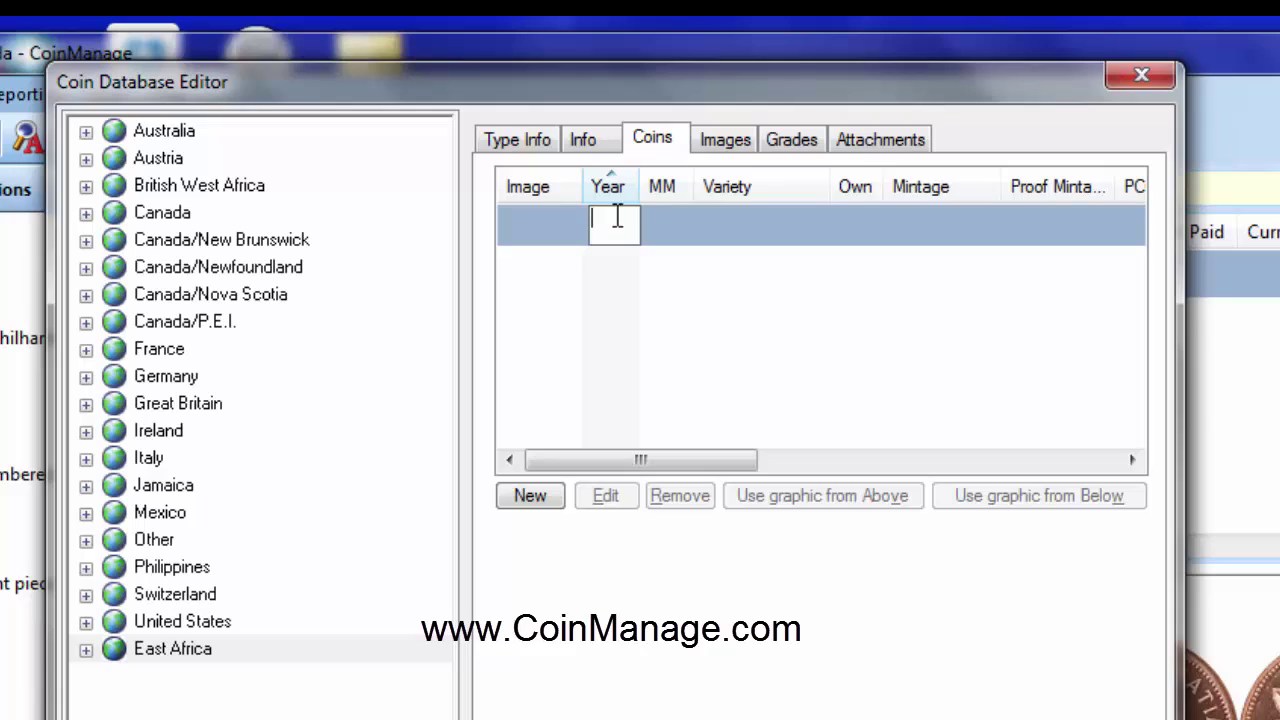
text(1898)
key(Tab)
key(Tab)
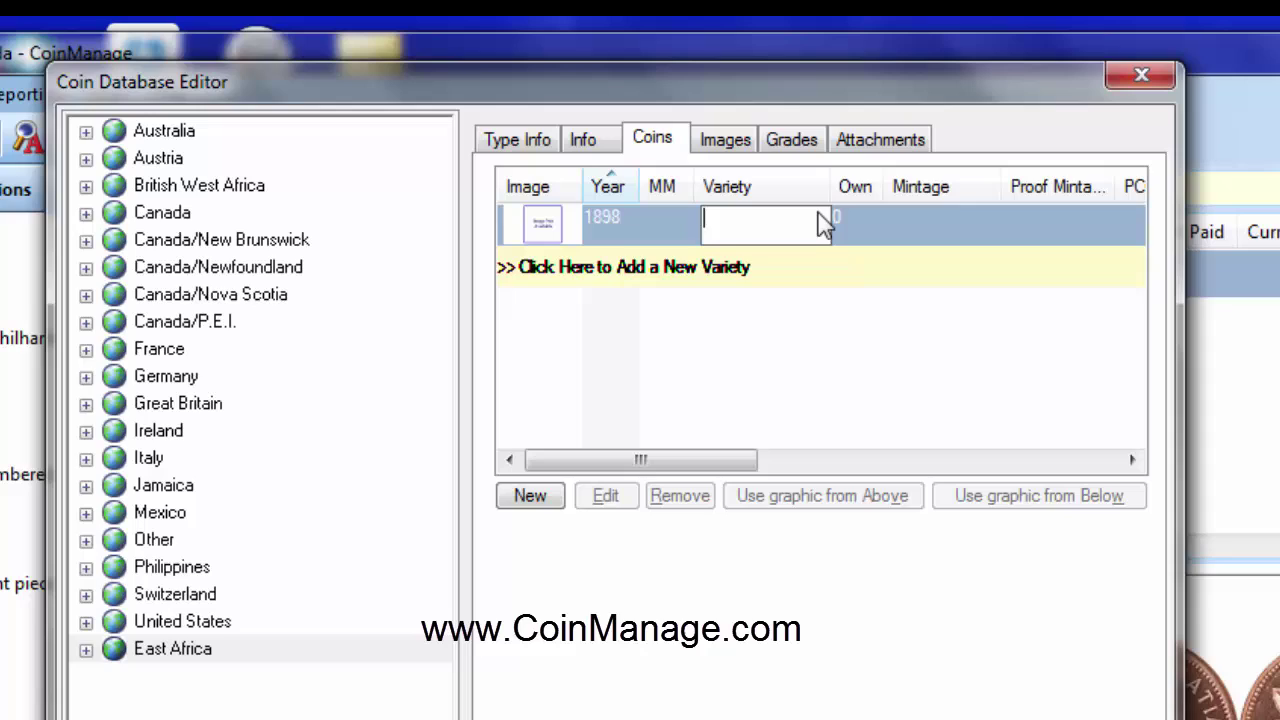
click(528, 143)
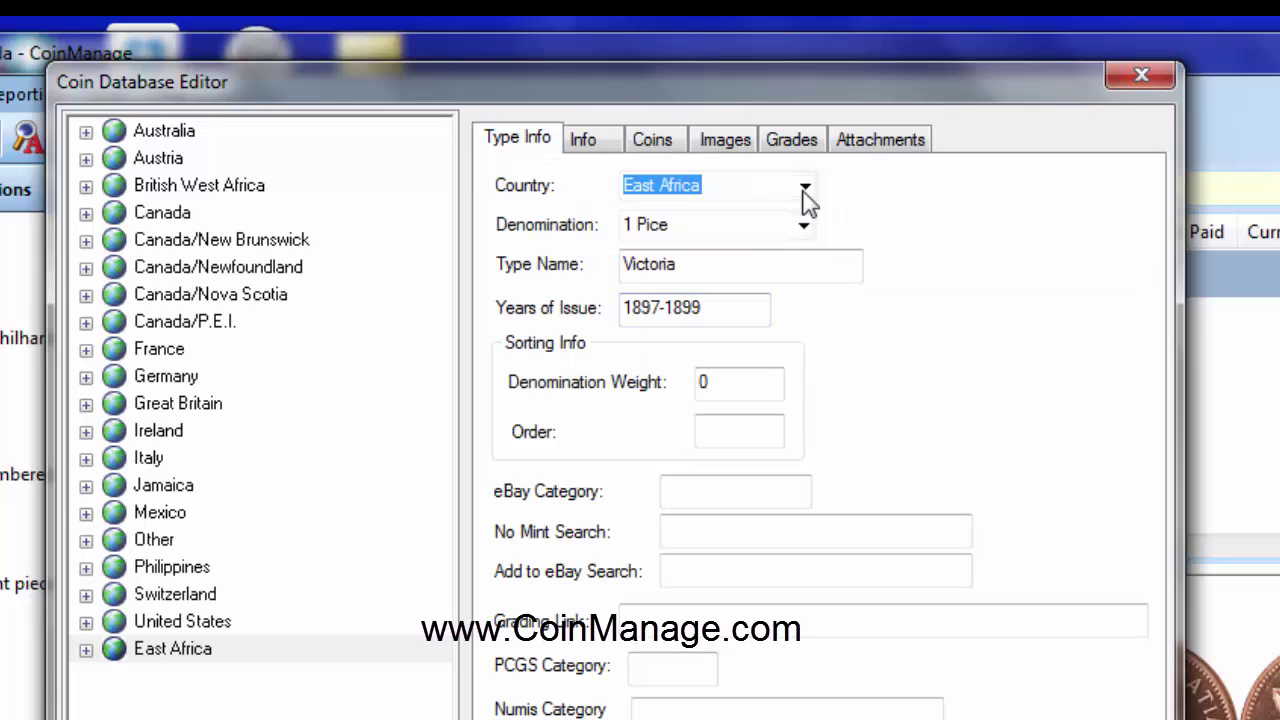
Copy the One Pice coin picture from Paint, paste it as the new type's image and save the database entry
click(730, 141)
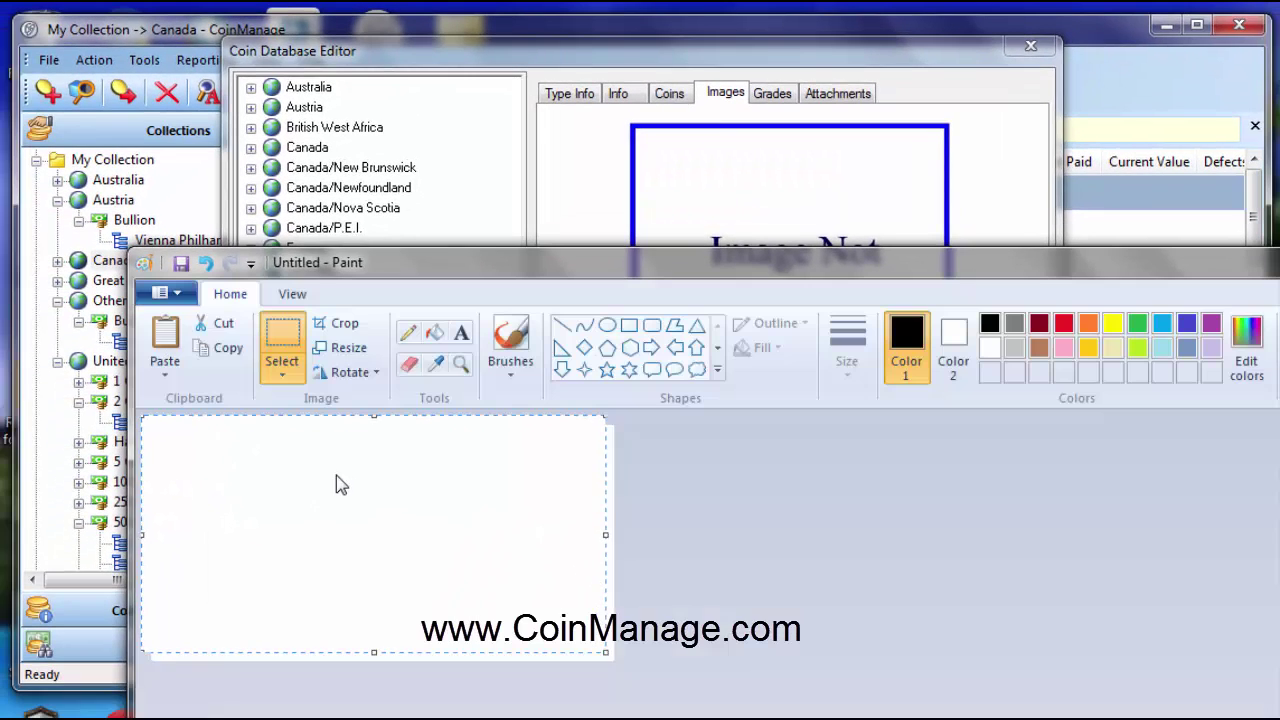
key(ctrl+v)
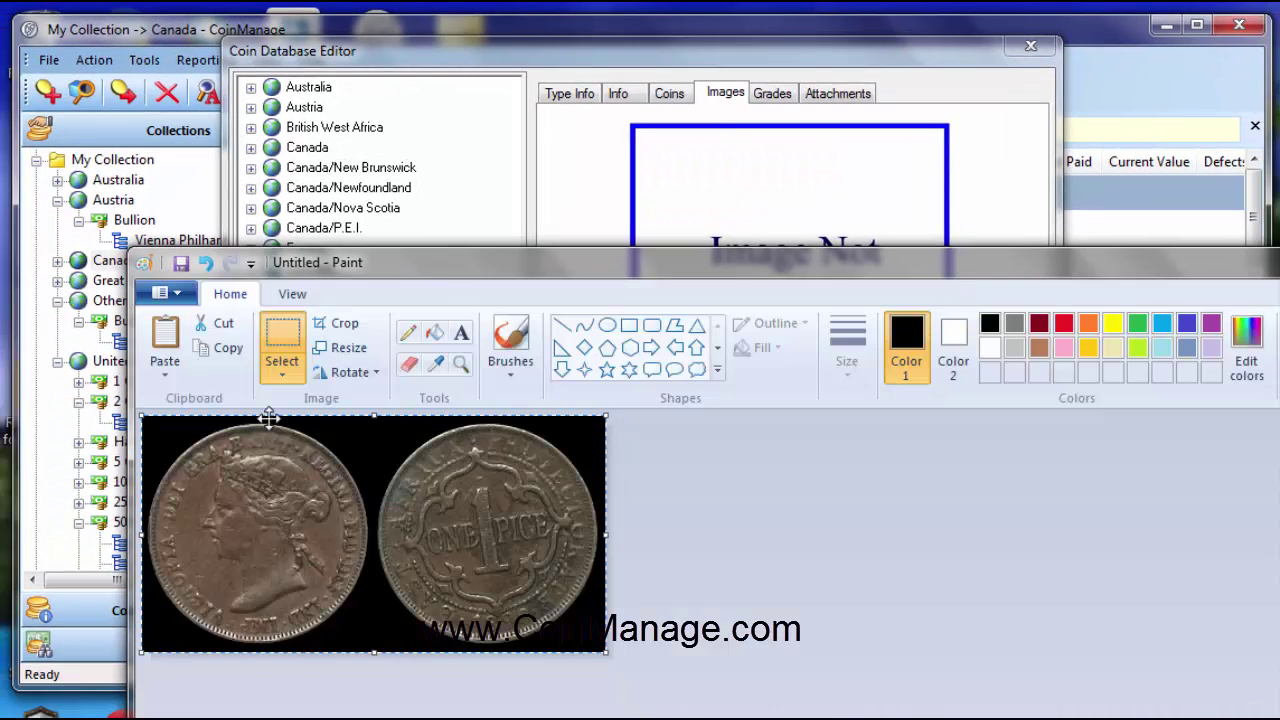
click(226, 350)
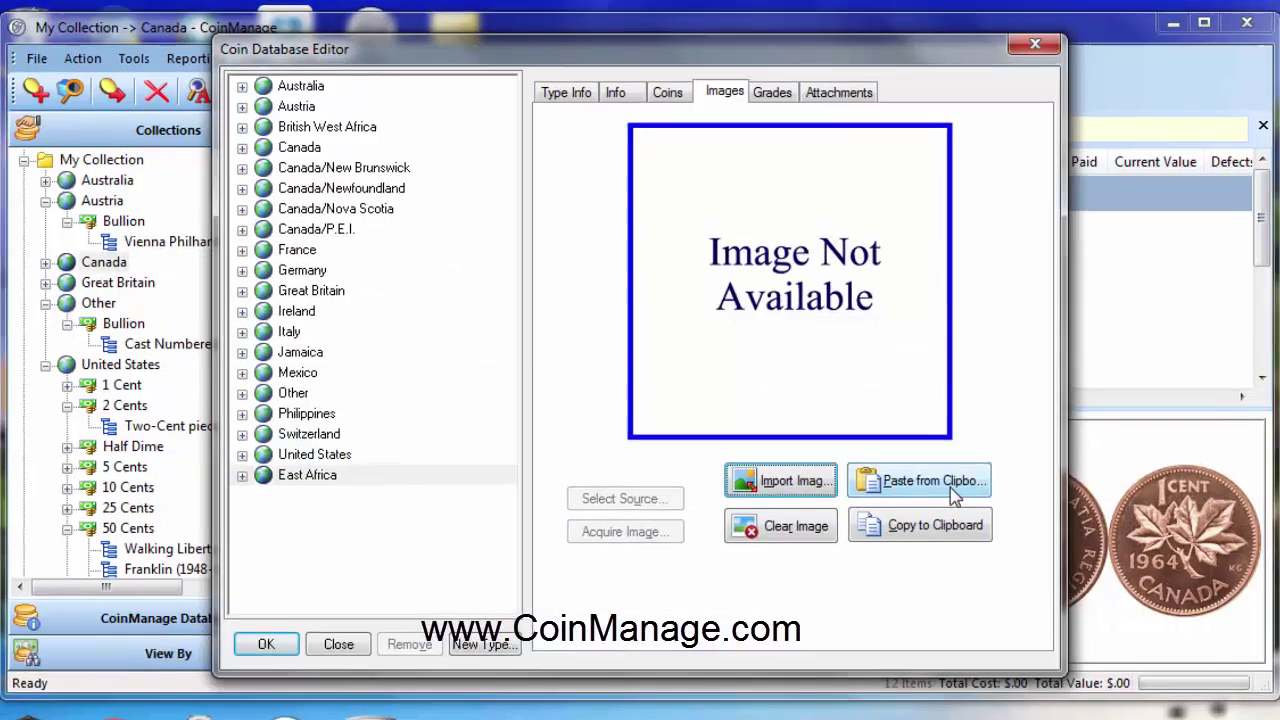
click(955, 485)
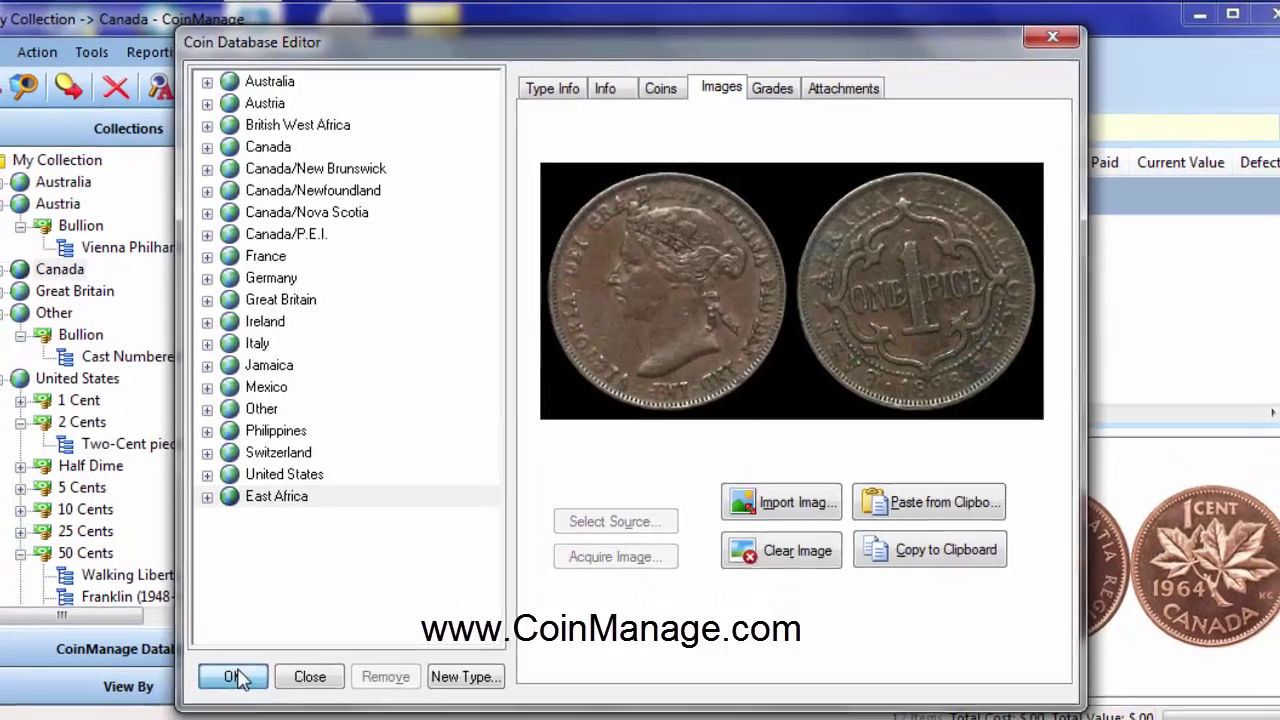
click(192, 714)
Examine the East Africa 1 Pice Victoria (1897-1899) type among the coins available to add, and close the dialog
click(47, 93)
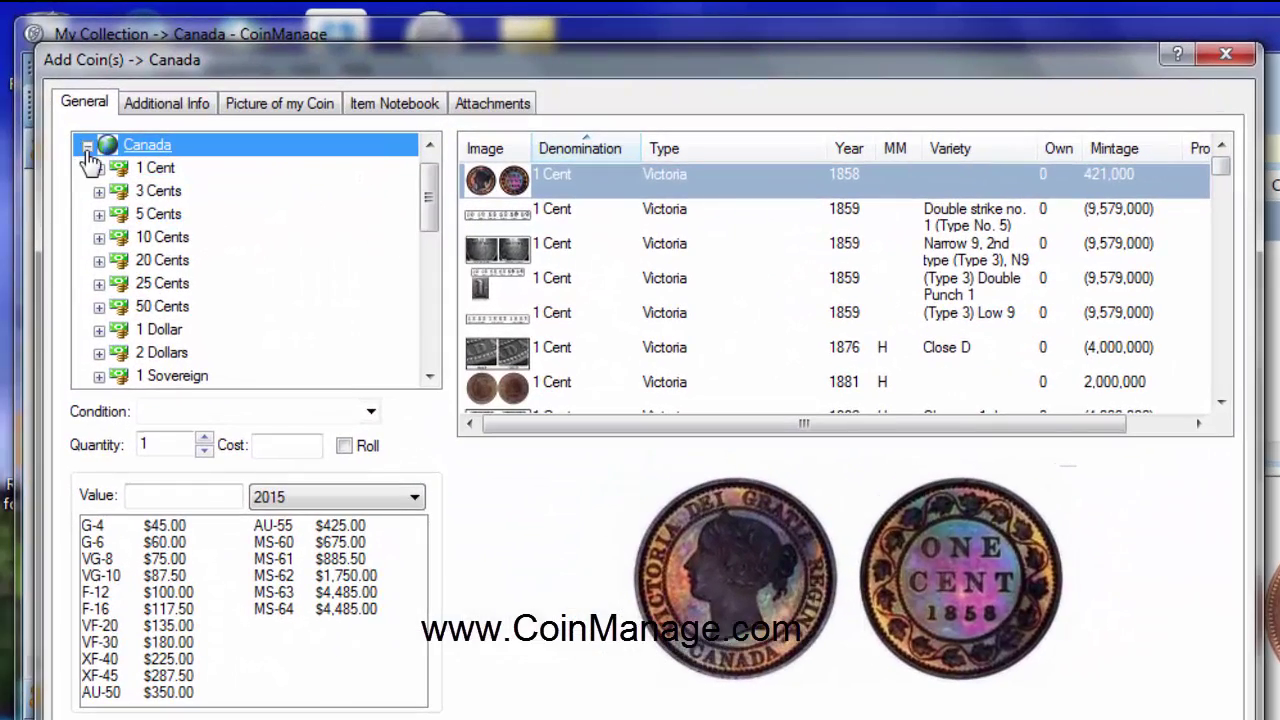
click(87, 146)
click(87, 260)
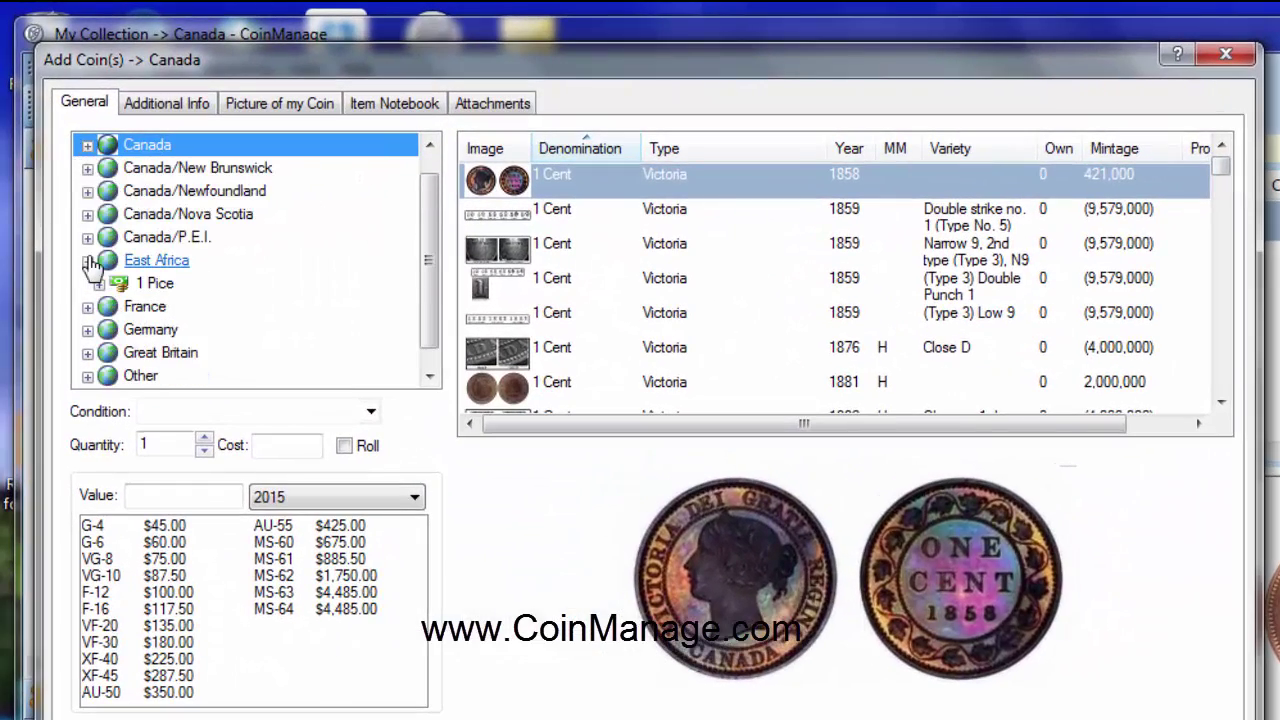
click(99, 283)
click(175, 308)
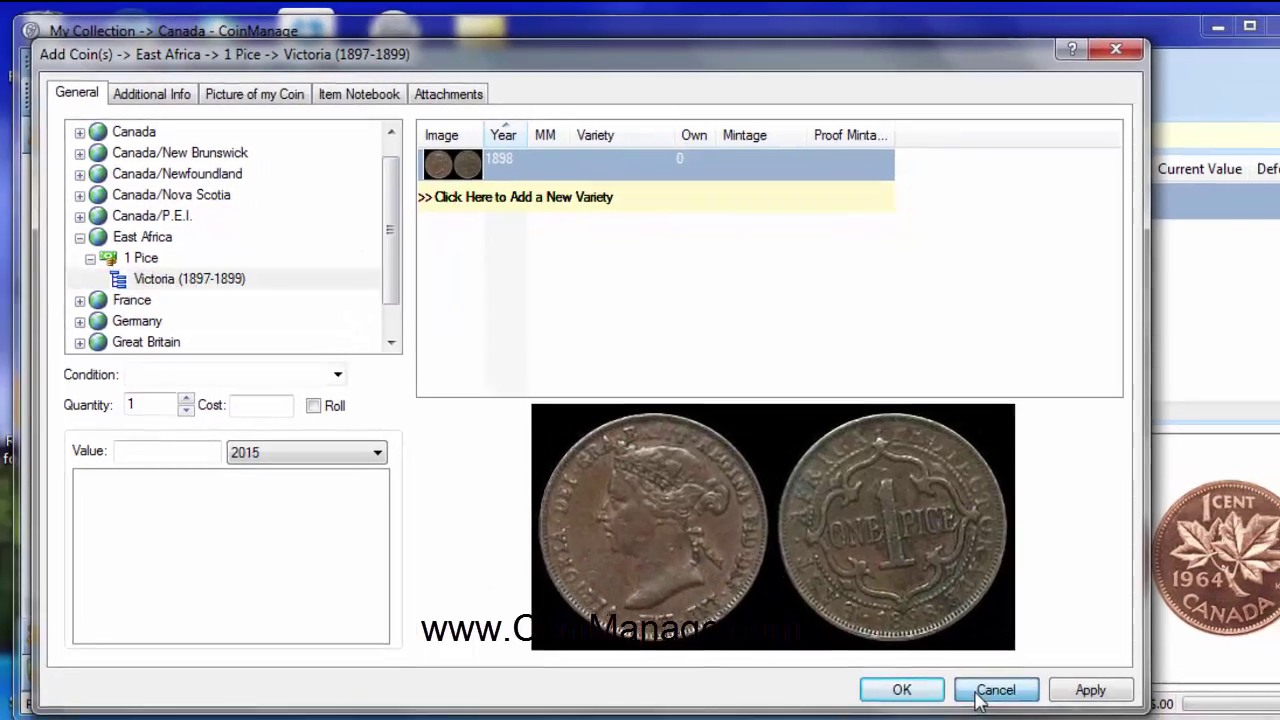
click(903, 689)
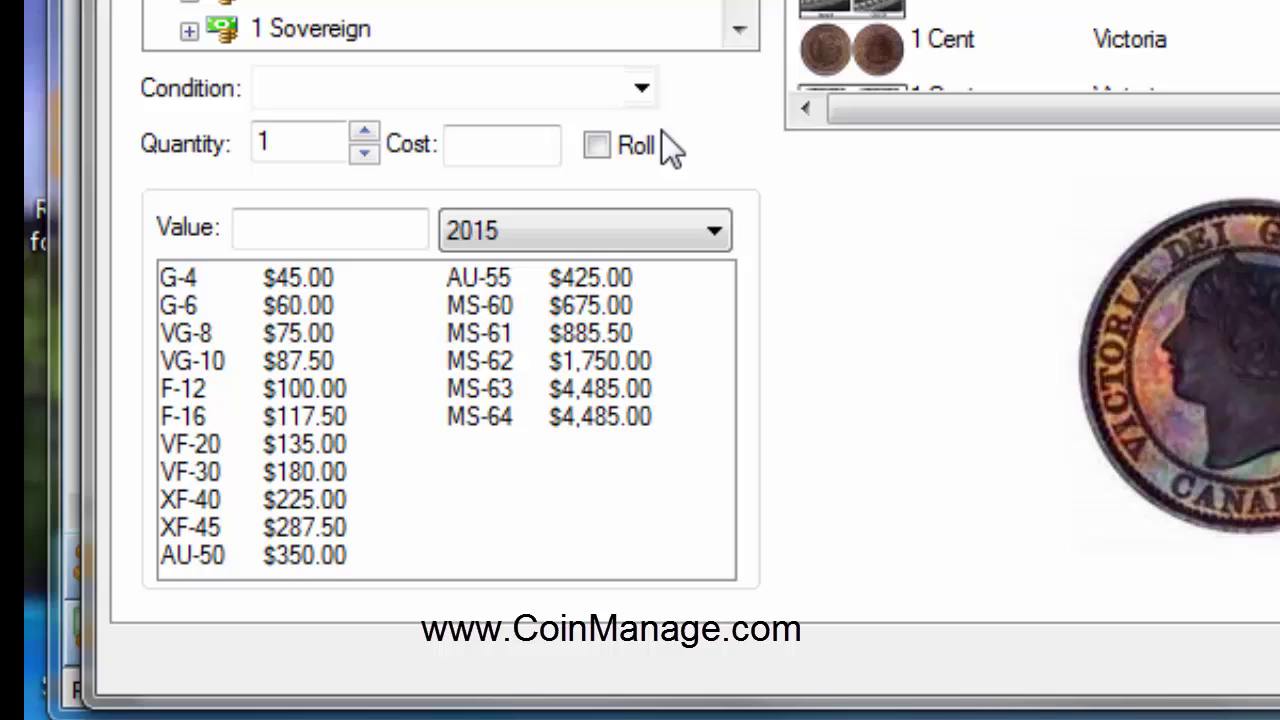
Check the condition grades offered for the 1858 Canadian 1 Cent and close without adding the coin
click(630, 88)
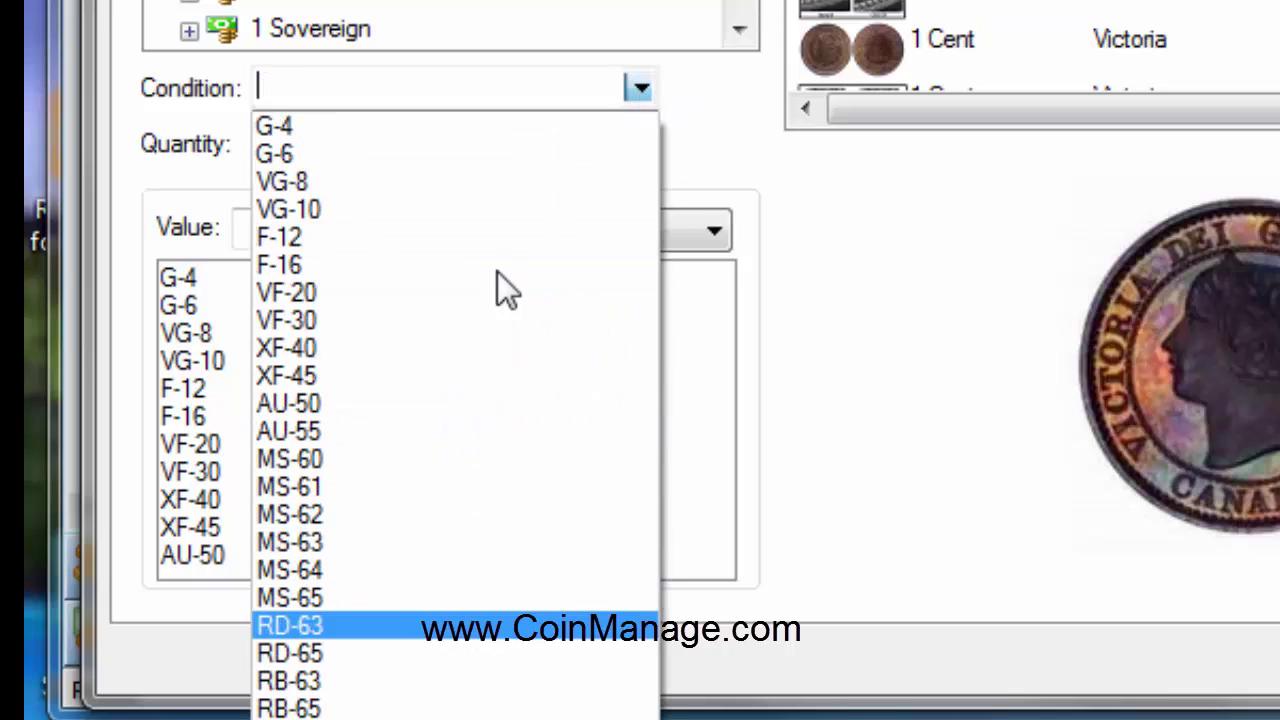
click(728, 69)
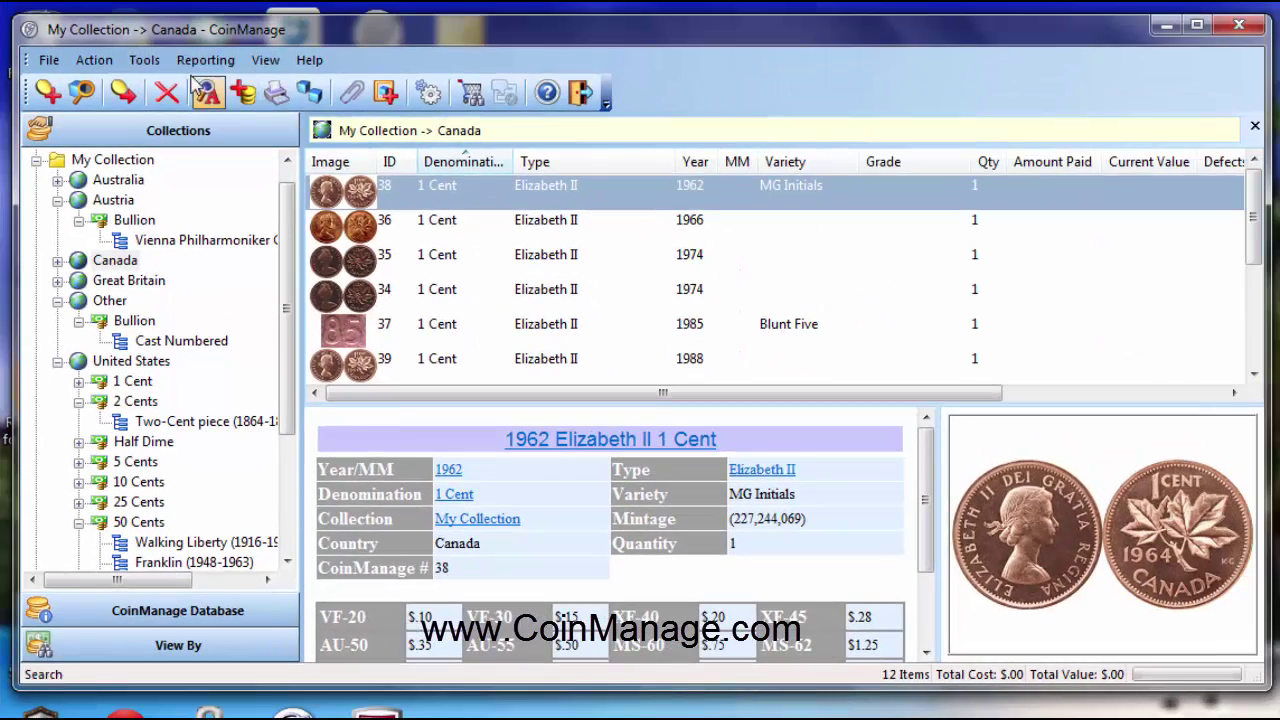
In the preferences for grades to show when adding coins, enable the grades AG, G, VG, F, VF, EF and AU
click(142, 60)
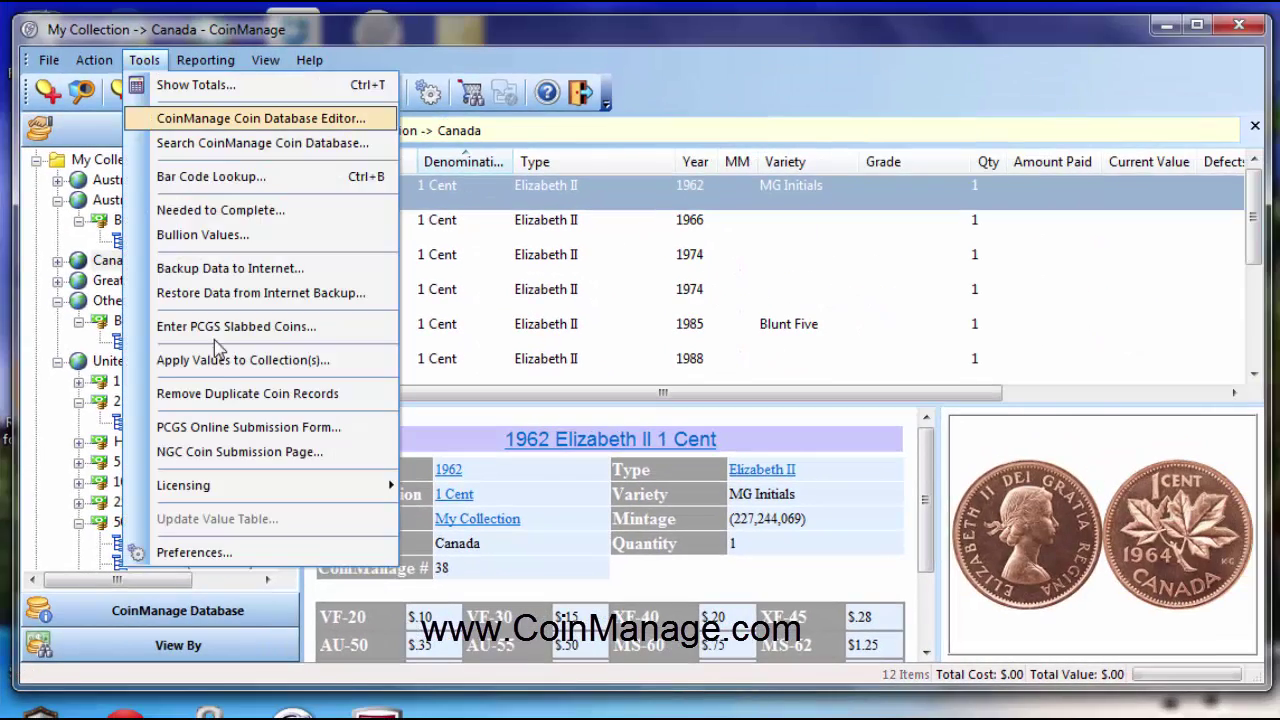
click(194, 552)
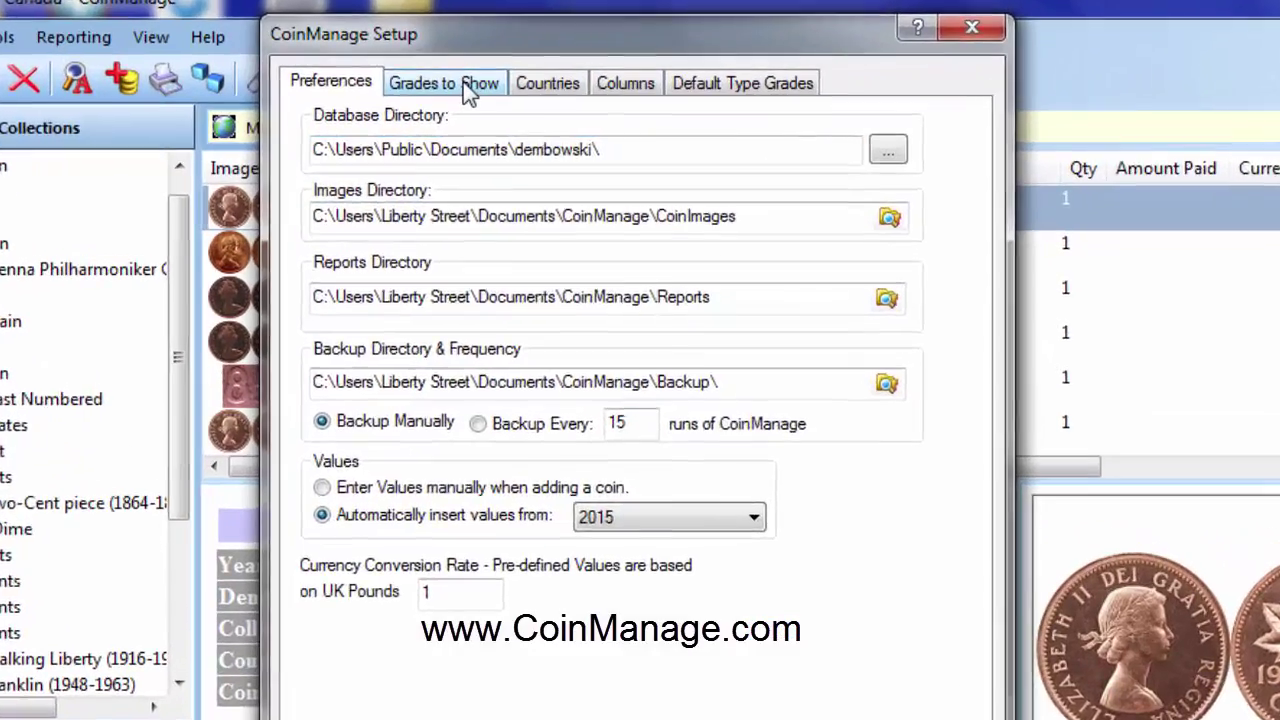
click(510, 98)
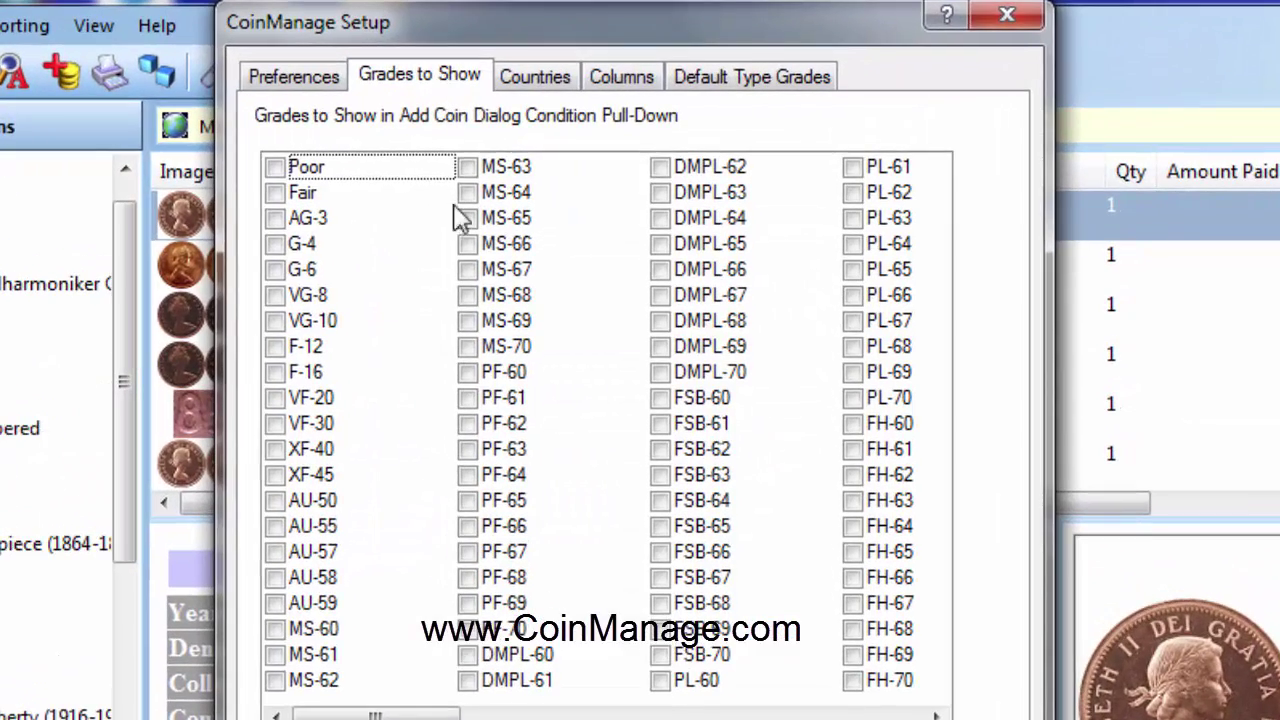
drag(427, 715, 663, 715)
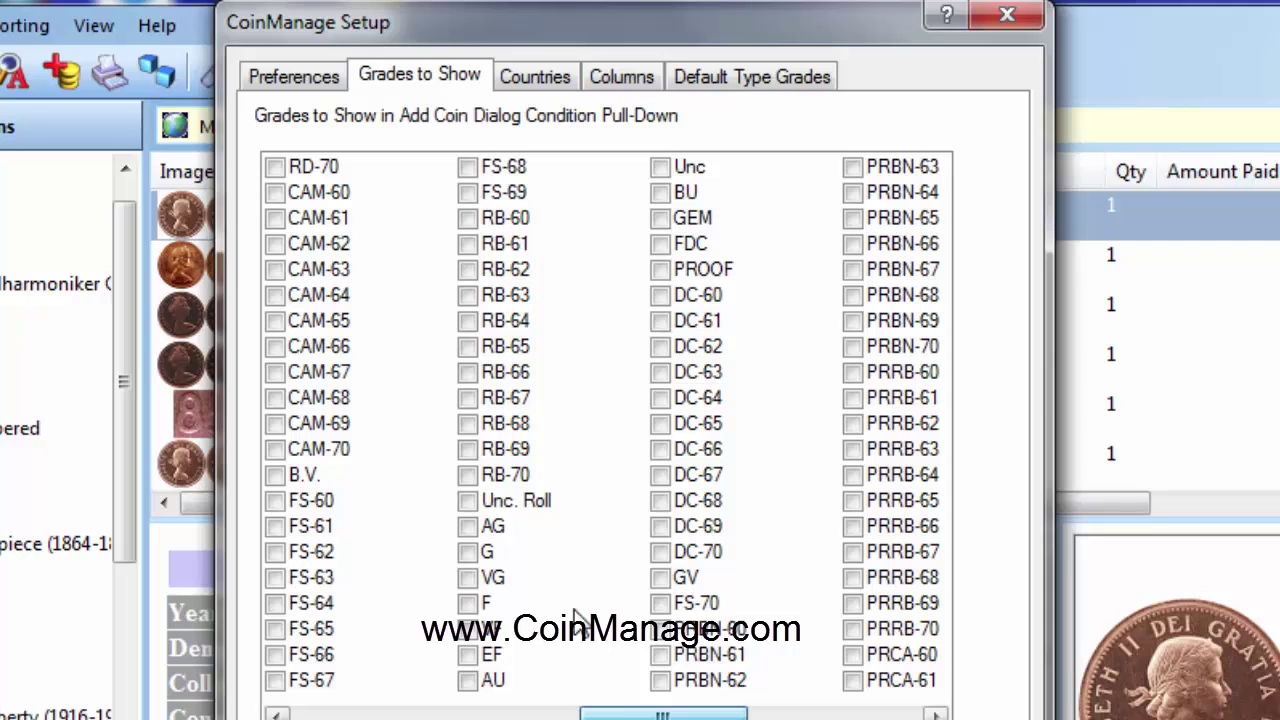
click(467, 526)
click(467, 552)
click(470, 578)
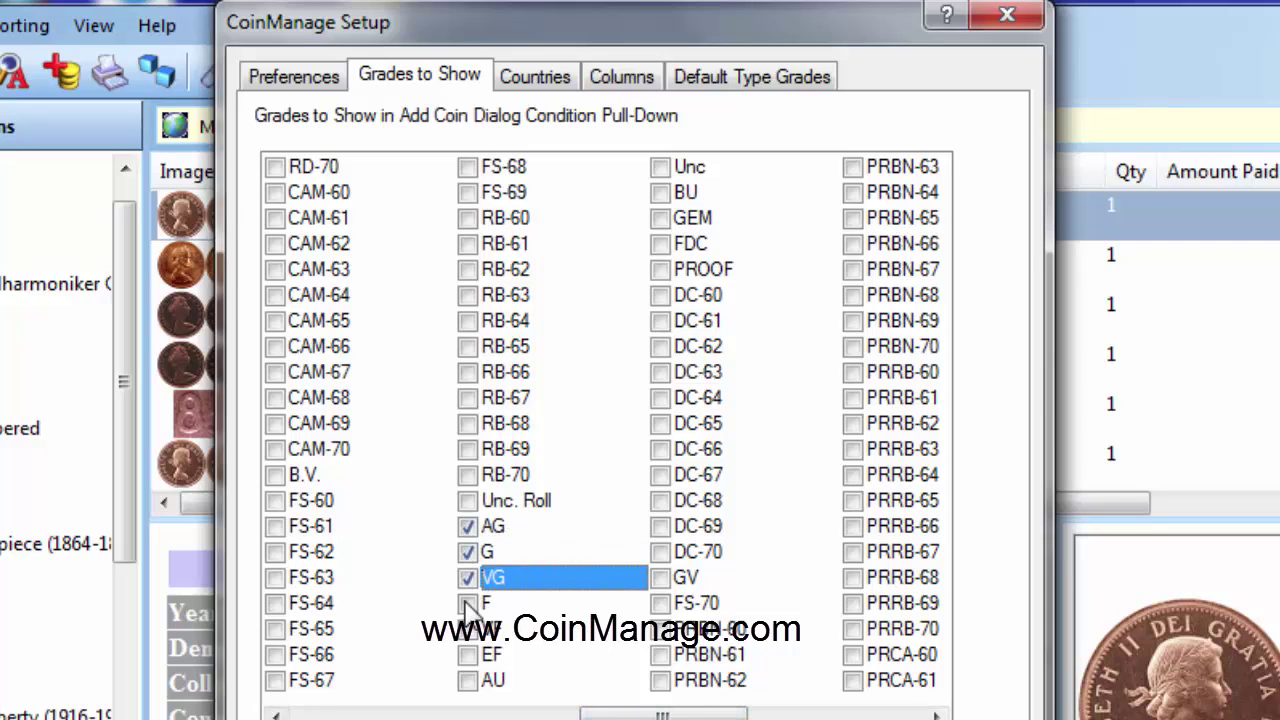
click(470, 603)
click(470, 629)
click(470, 654)
click(470, 681)
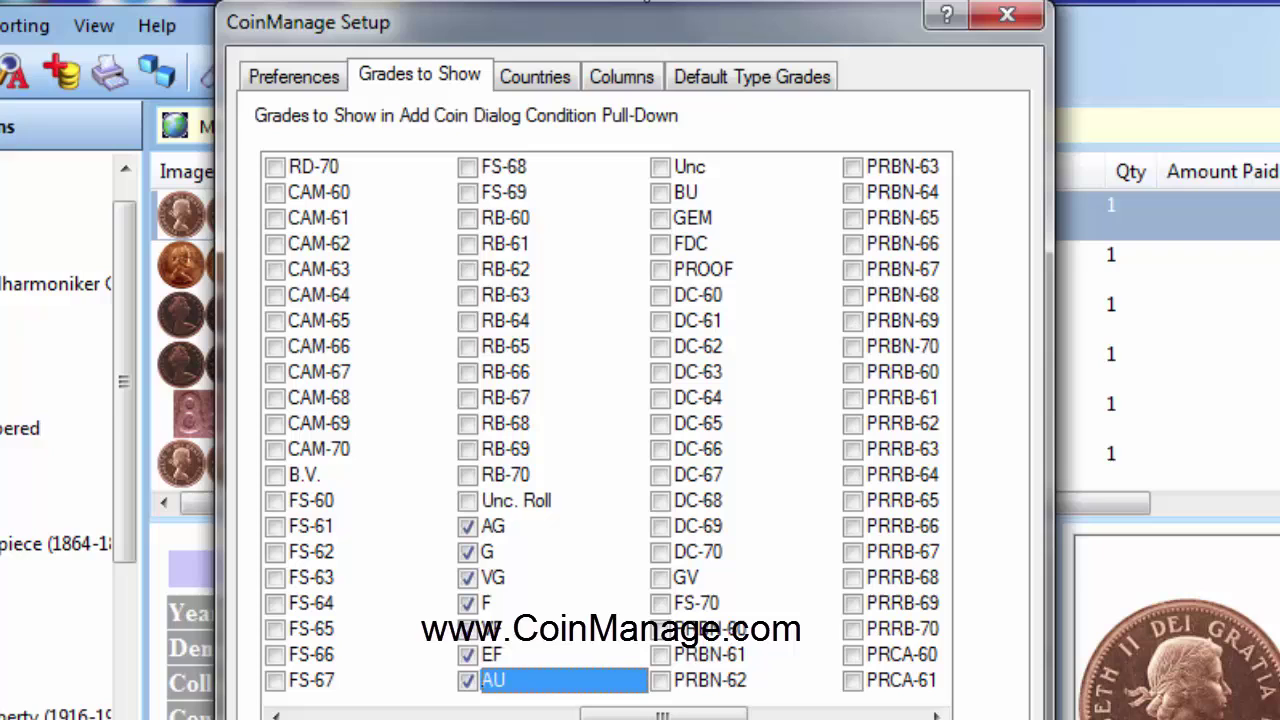
Also enable the grades Unc, BU, GEM and FDC, and save the preferences
click(661, 167)
click(661, 192)
click(662, 219)
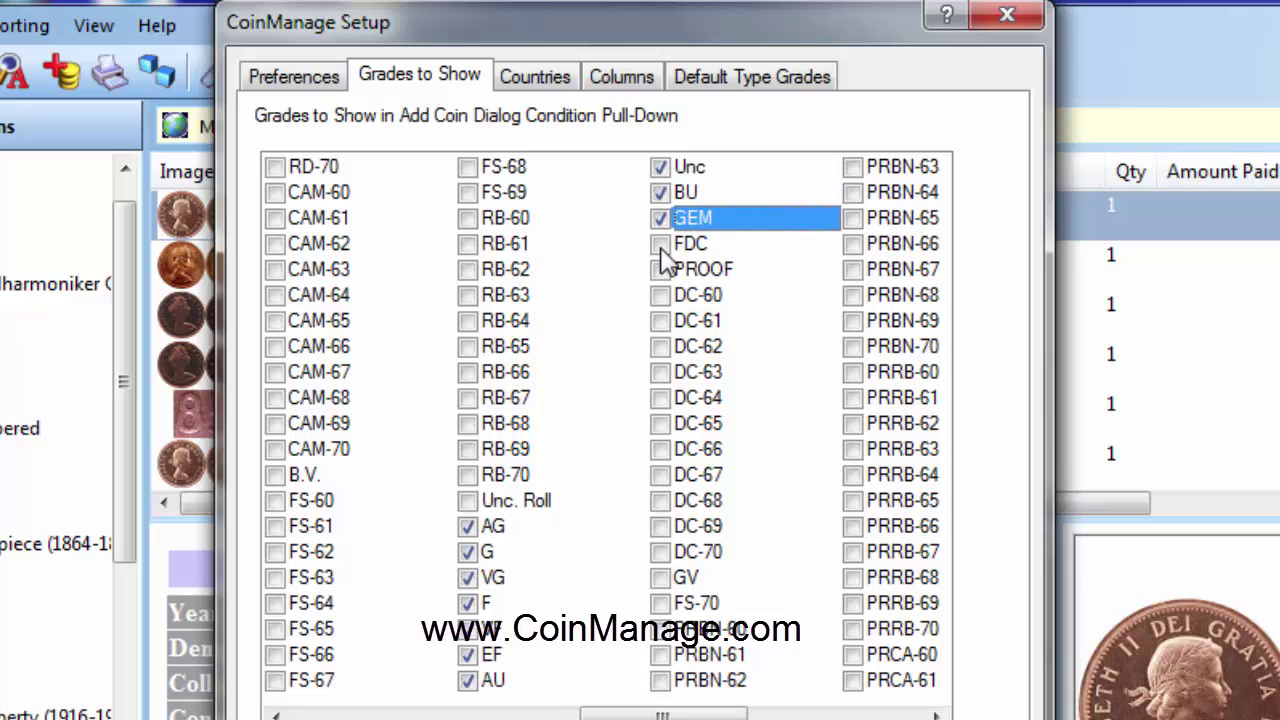
click(661, 244)
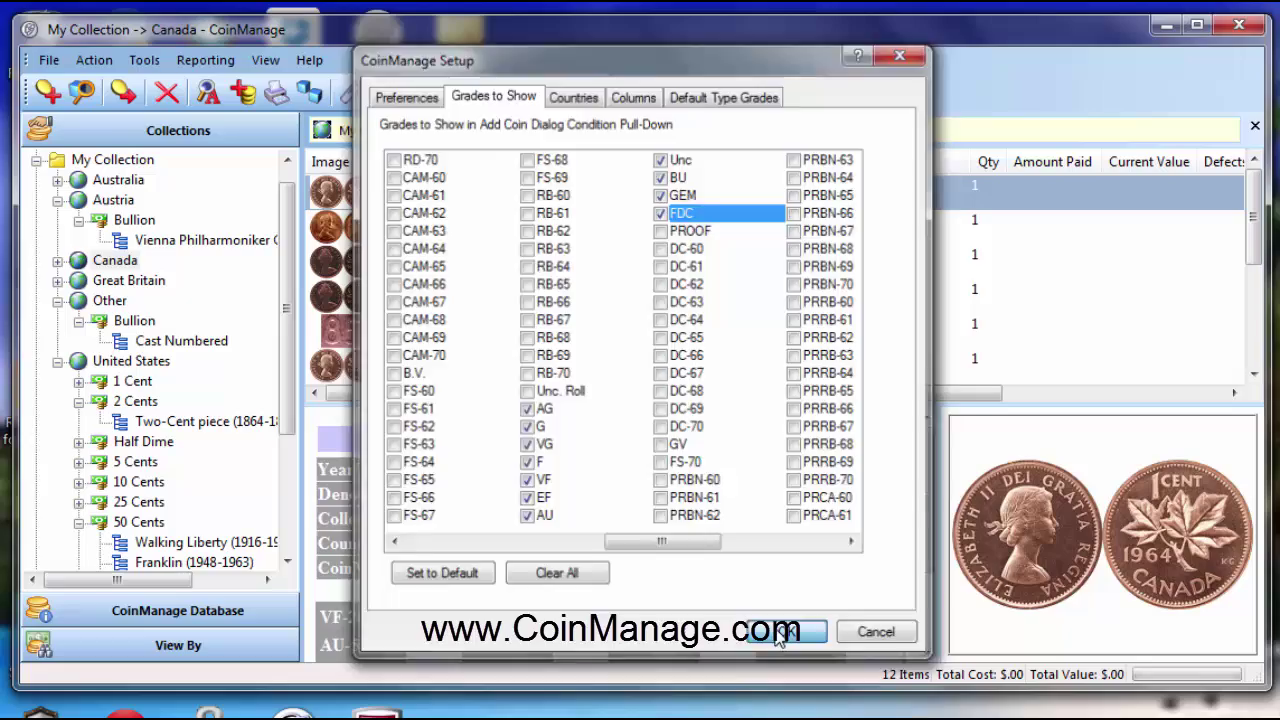
click(785, 634)
Start adding a coin and check the condition grades offered for the Victoria 1 Cent without choosing one
key(Insert)
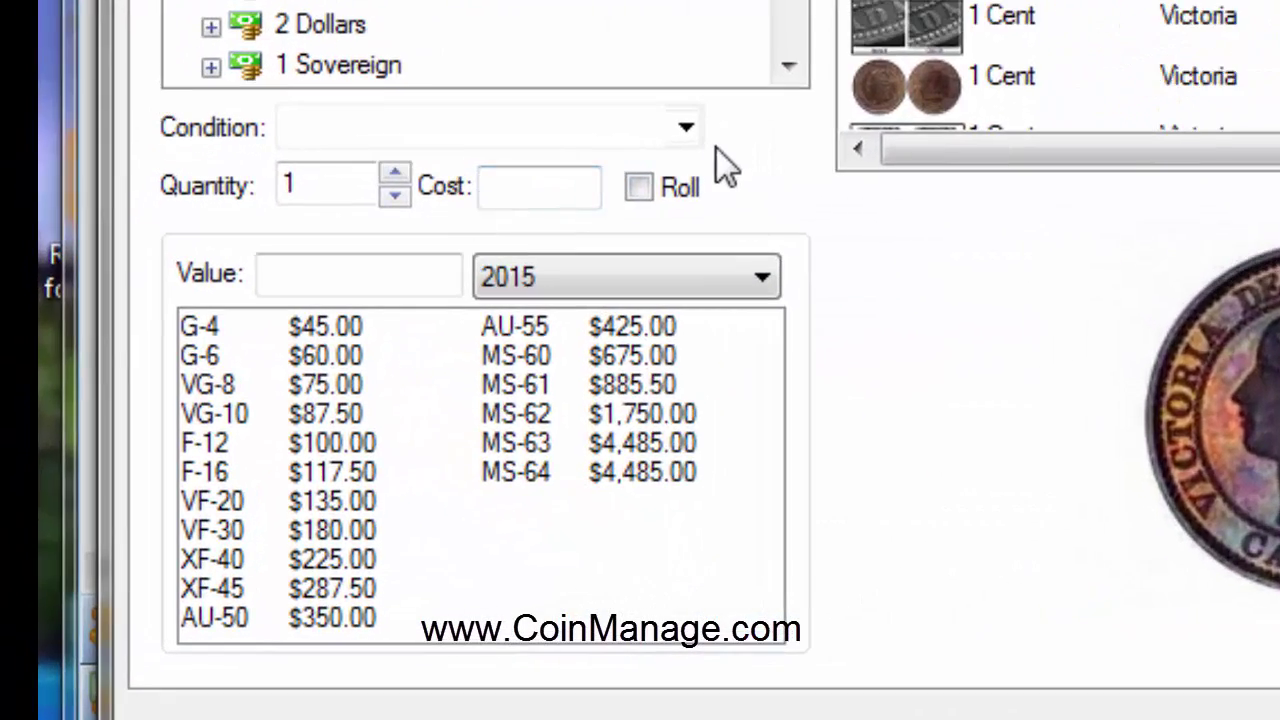
click(686, 127)
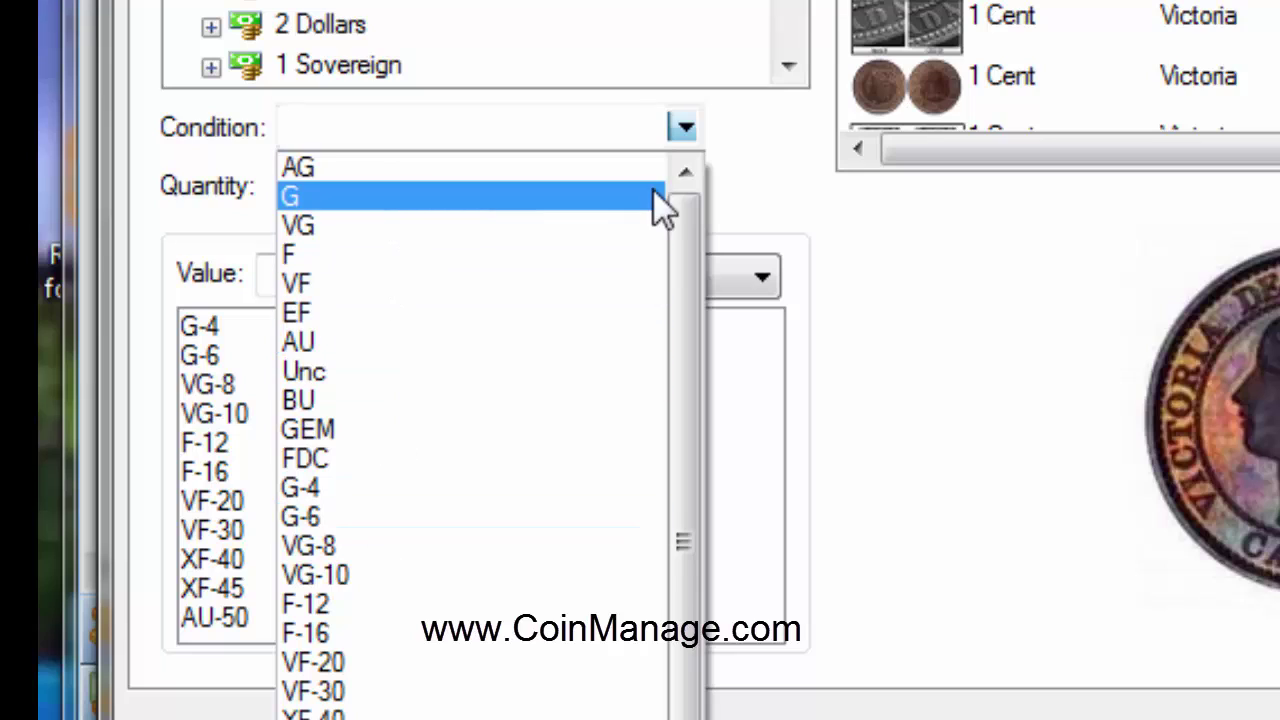
click(802, 187)
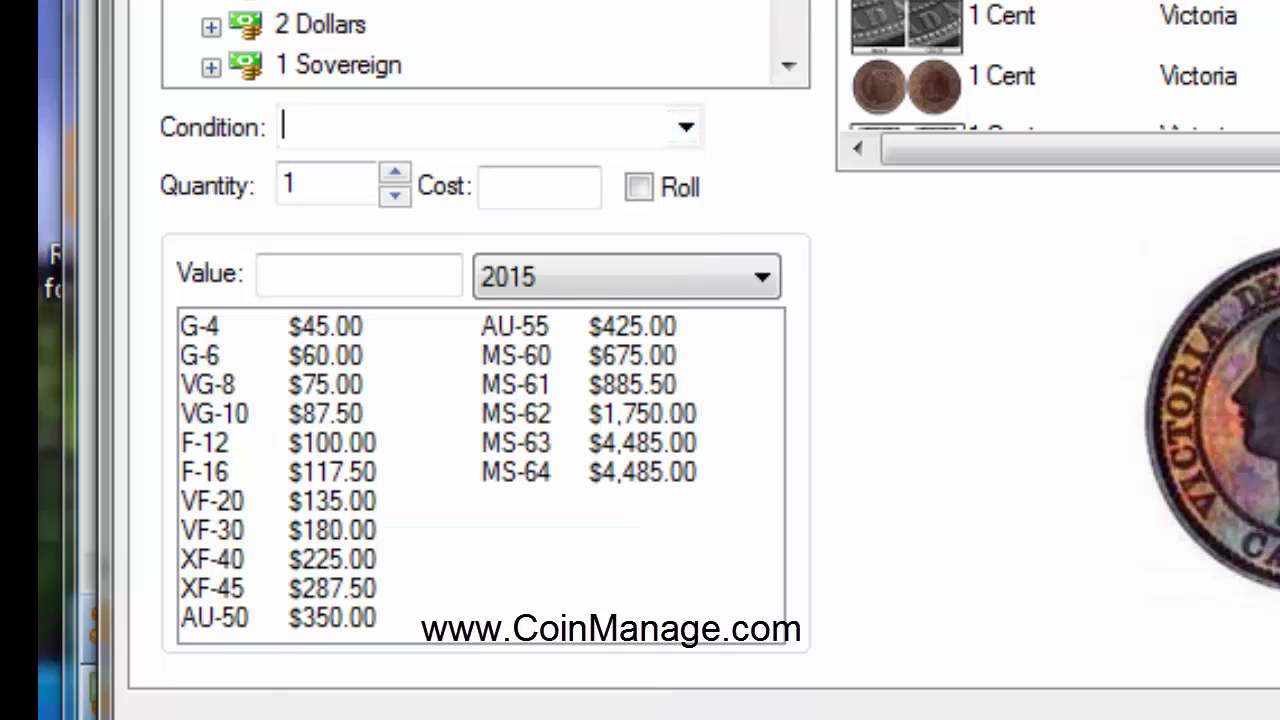